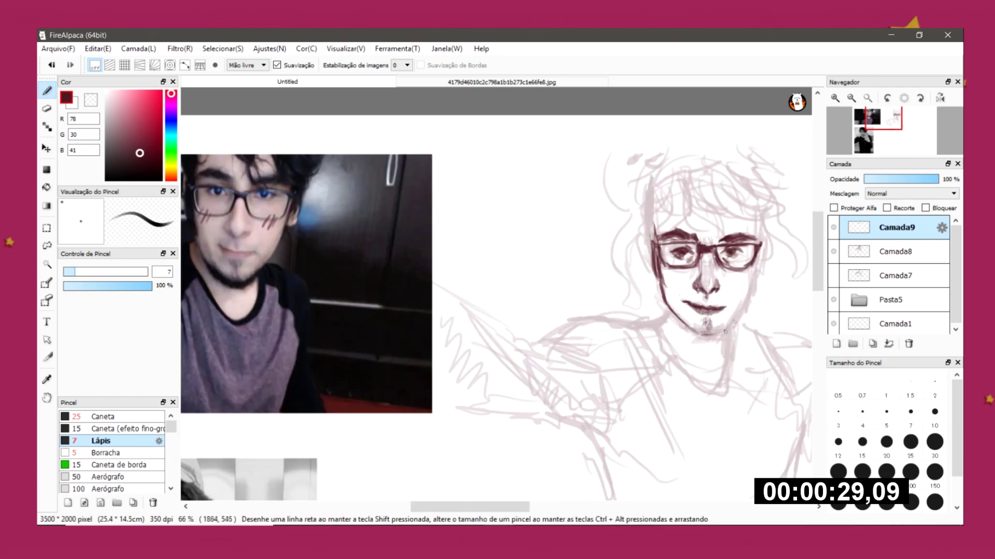
Step: Sketch the goatee, the shirt neckline and the first fringe strands over the rough portrait with the size 7 pencil
drag(707, 310, 764, 391)
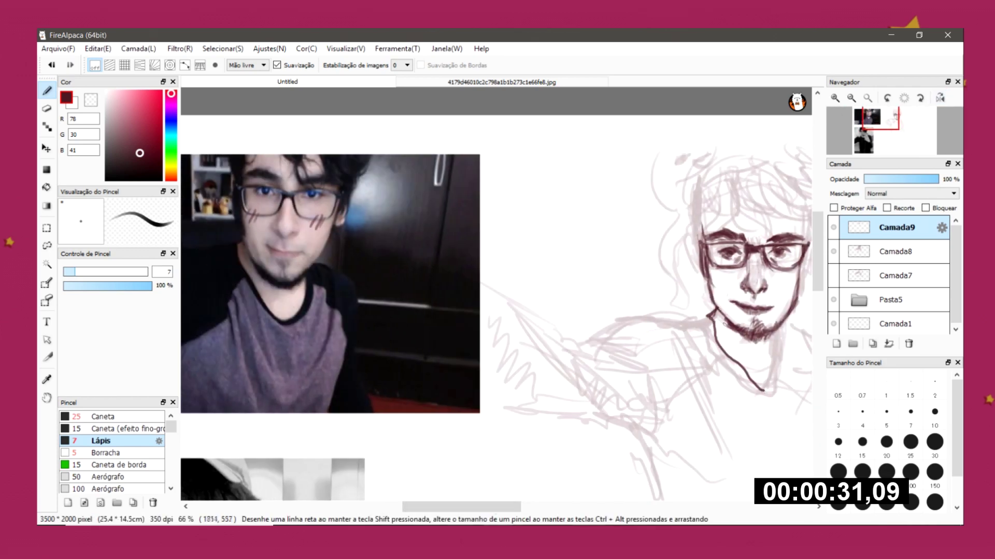
scroll(724, 250, right, 3)
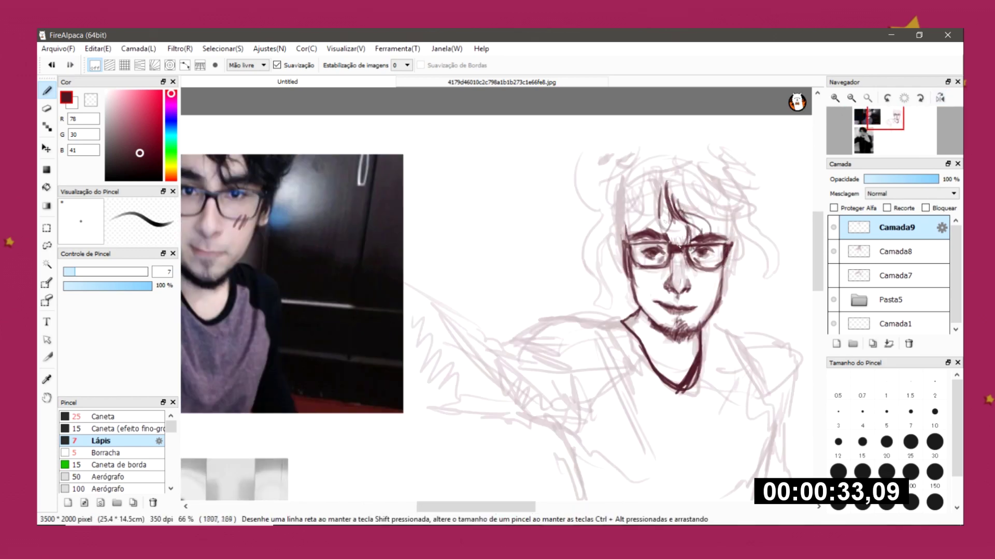
scroll(701, 238, left, 2)
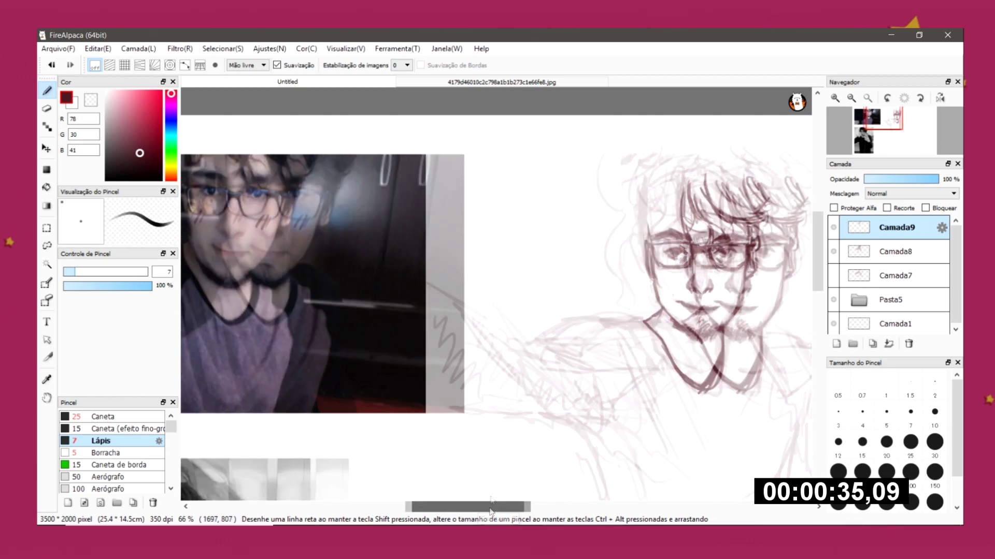
Step: Sketch the wavy hair and an octopus sitting on the head, with curled tentacles, round eyes and a small mouth
drag(680, 193, 654, 290)
scroll(654, 290, right, 3)
drag(738, 218, 699, 154)
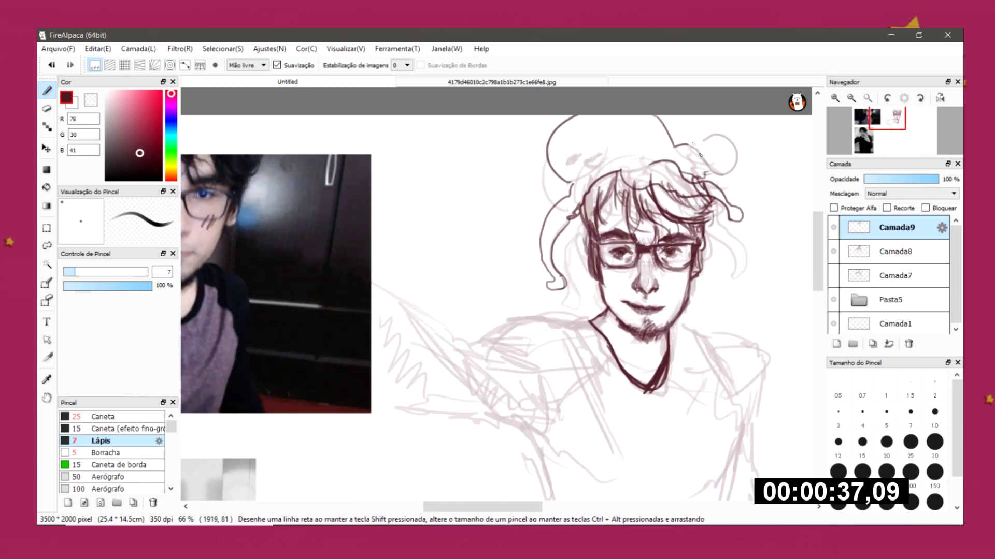
drag(743, 184, 734, 143)
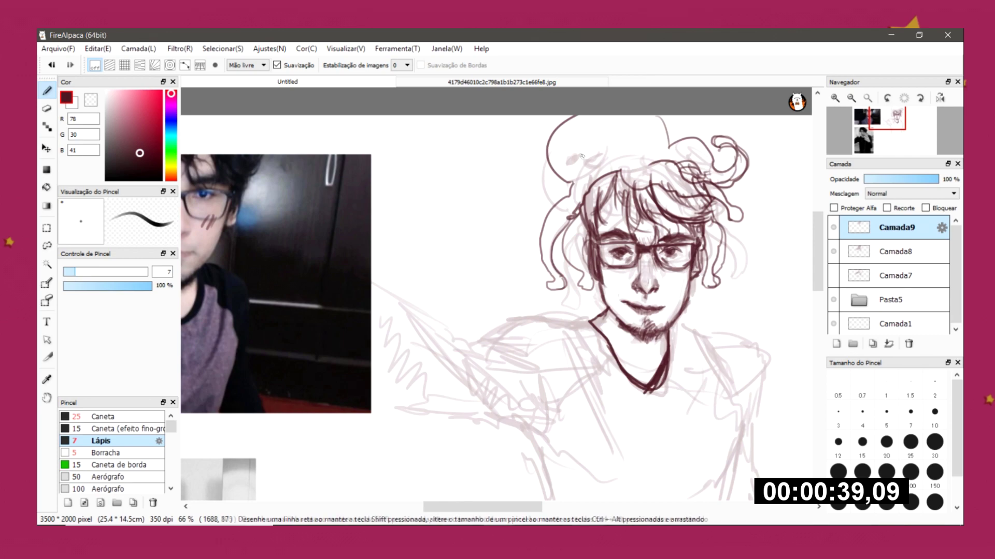
drag(582, 155, 570, 170)
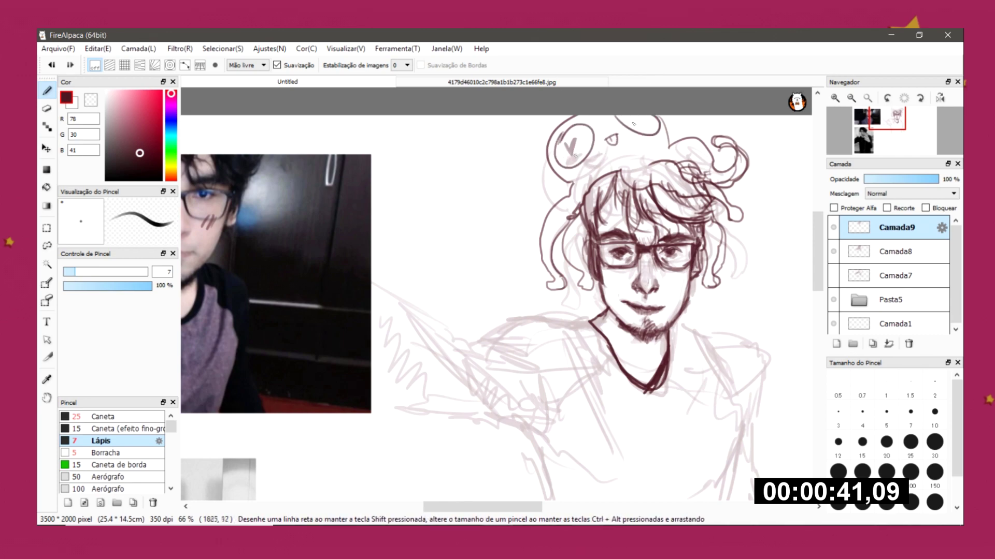
Step: Outline the shoulders, the outstretched arm and the sleeve seams with the pencil at size 10
scroll(493, 207, down, 4)
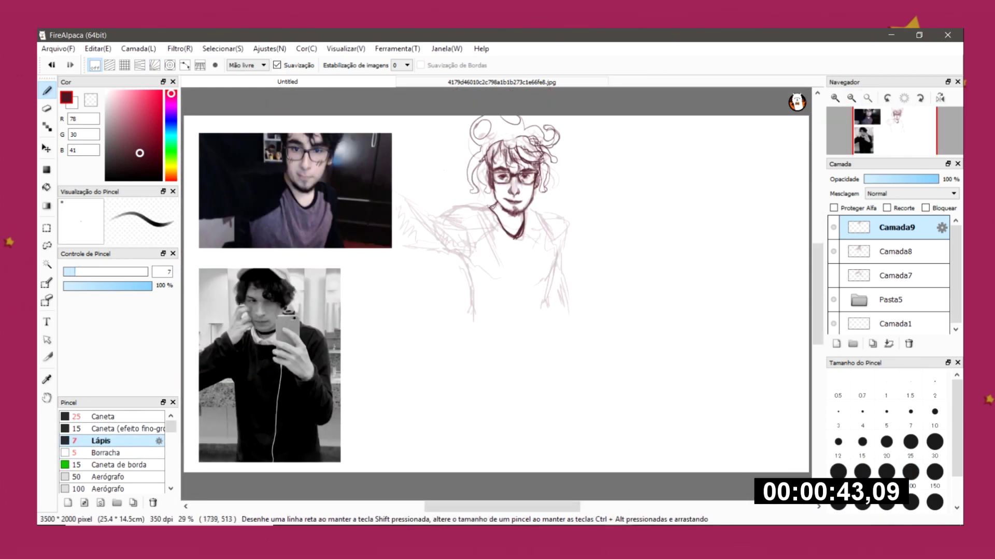
scroll(553, 219, up, 4)
drag(539, 220, 557, 249)
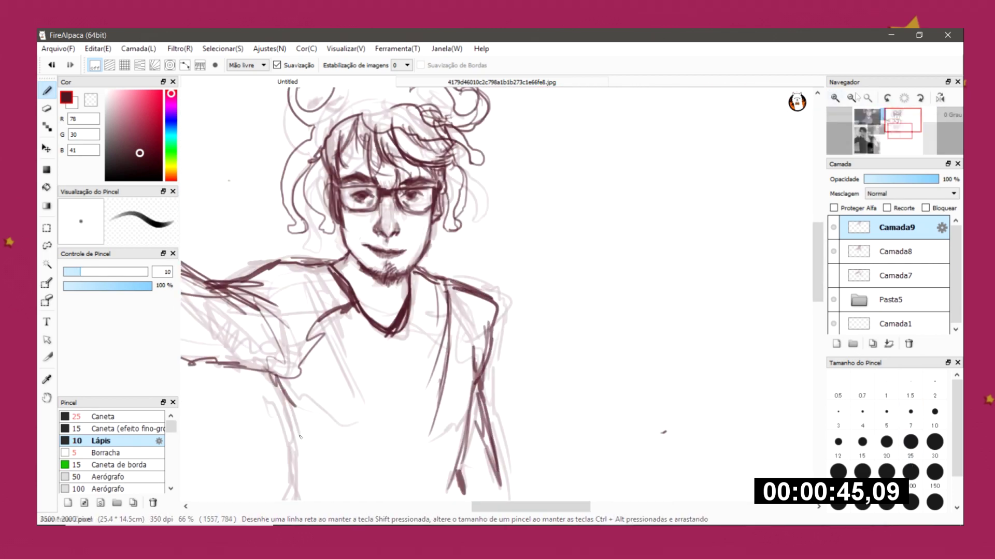
Step: Shade the outstretched arm, both sleeves and the torso edges in dark maroon with the pencil at sizes 30 and 20
scroll(534, 222, down, 4)
drag(496, 239, 397, 208)
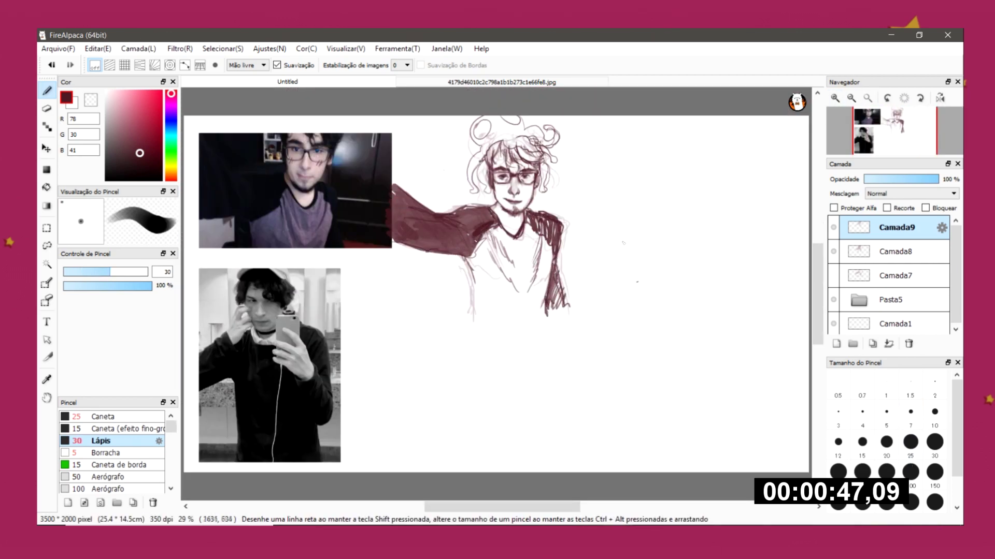
drag(469, 248, 472, 318)
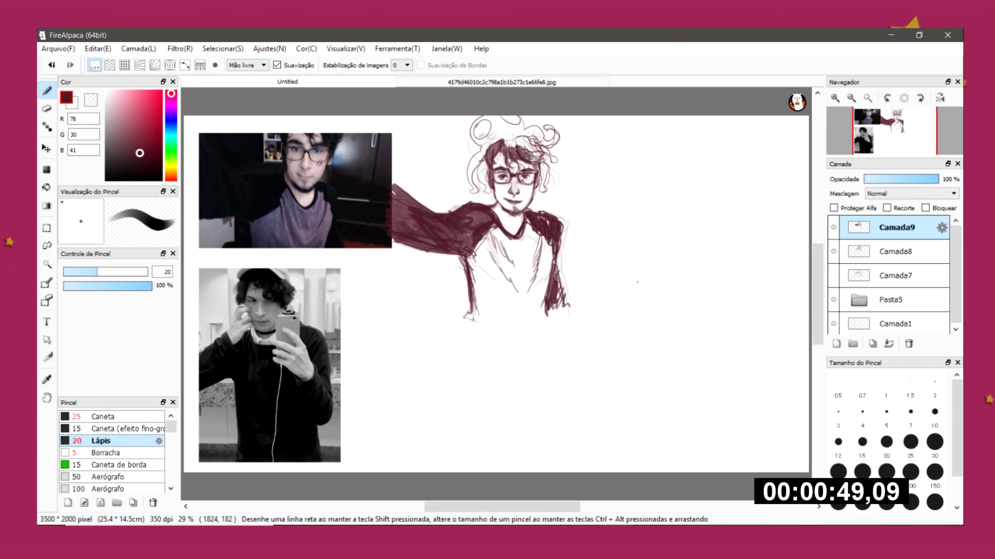
Step: Shade the hair, nose and cheeks with maroon pencil strokes at sizes 20 and 7
scroll(534, 163, up, 5)
scroll(533, 163, down, 3)
drag(495, 228, 544, 248)
drag(466, 171, 580, 135)
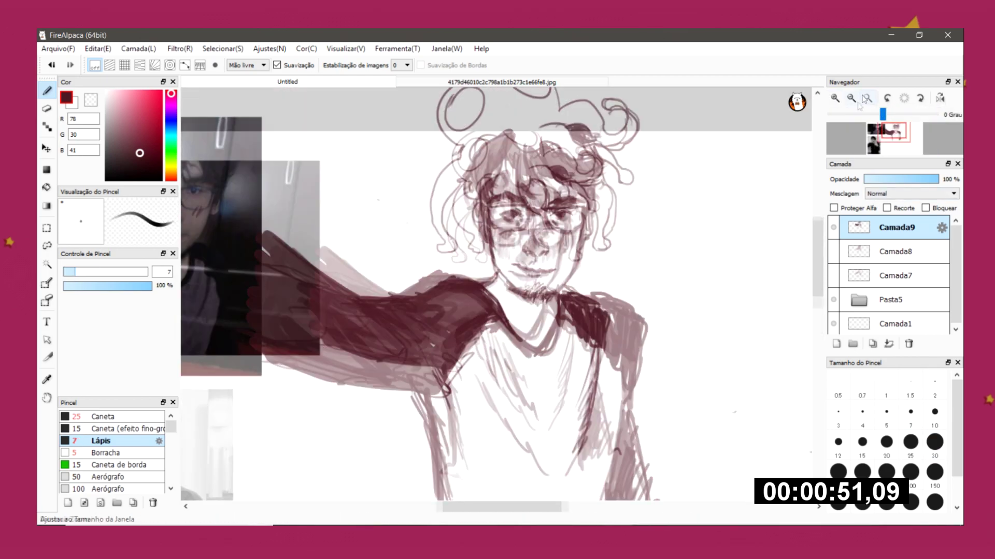
Step: Sample a dark maroon (83, 37, 47) and cover the face, neck and shirt with mauve base tones
click(864, 100)
alt+click(642, 224)
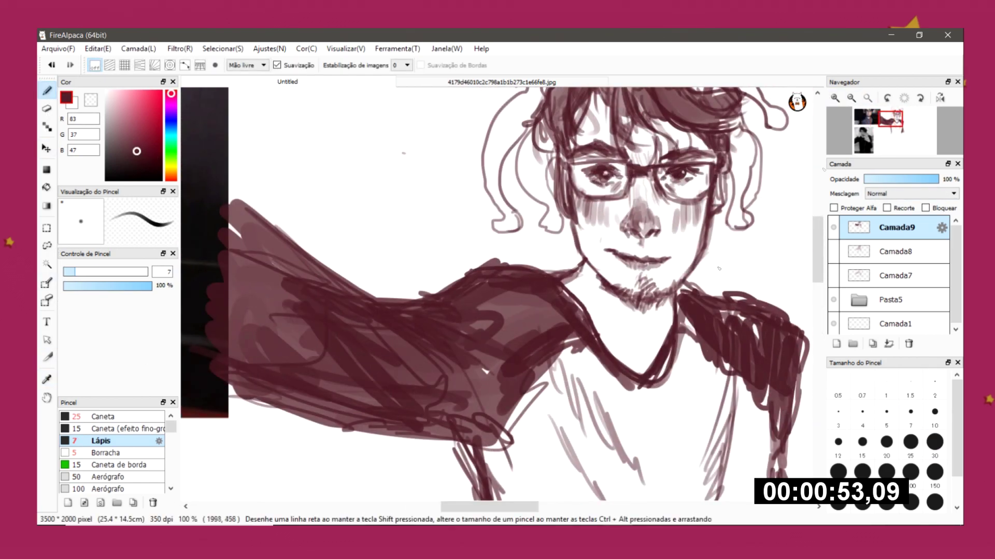
scroll(673, 331, down, 3)
drag(675, 333, 648, 290)
mouse_move(632, 248)
mouse_down()
mouse_move(694, 358)
mouse_move(720, 492)
mouse_up()
Step: Lighten the cheeks and the area around the nose in pale pink (234, 210, 214) with the pencil at size 7
click(910, 441)
scroll(663, 290, up, 2)
click(111, 97)
drag(455, 256, 463, 285)
drag(492, 254, 538, 238)
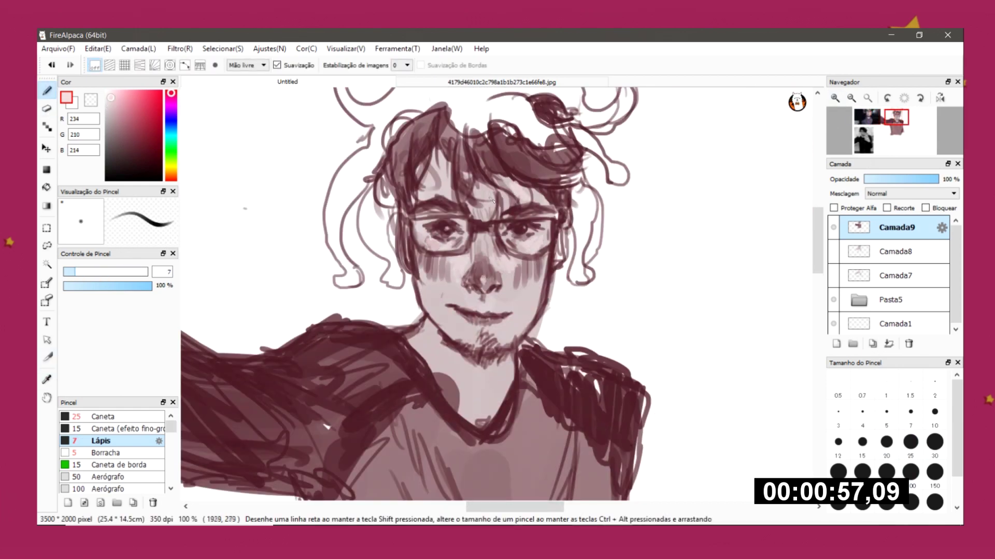
Step: Hatch light strokes over the neck and dot near-white (255, 253, 253) highlights on the nose and cheeks
scroll(518, 270, down, 2)
scroll(518, 321, up, 2)
drag(513, 324, 549, 380)
alt+click(535, 340)
click(557, 237)
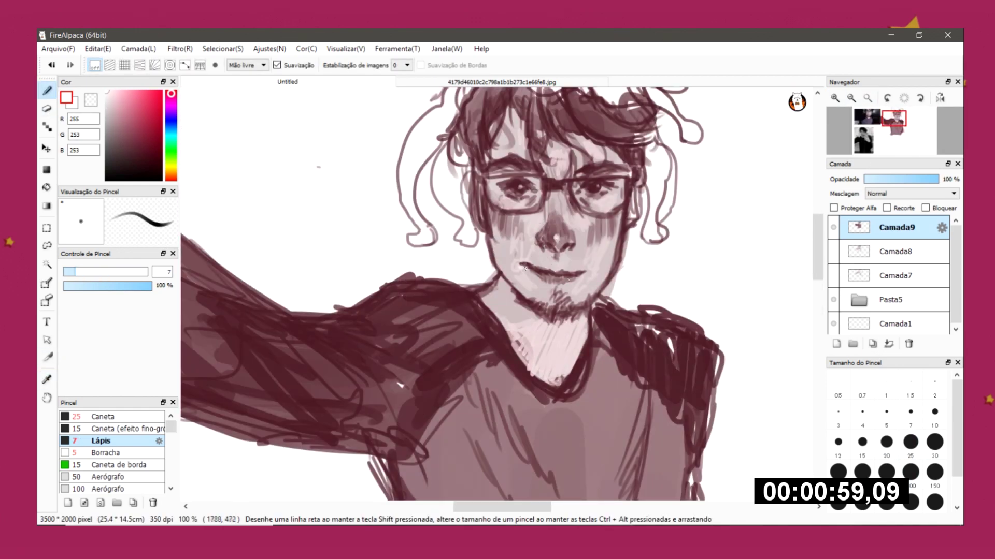
click(611, 228)
click(501, 220)
Step: Brush a tone sampled from the face over the cheeks and down the jaw to model the skin
alt+click(518, 244)
drag(497, 217, 531, 259)
mouse_move(570, 222)
mouse_down()
mouse_move(599, 262)
mouse_move(599, 300)
mouse_up()
scroll(497, 294, down, 3)
scroll(496, 294, up, 3)
Step: Darken the hair, eyebrows and eyes with sampled maroon and near-black (22, 10, 13) tones, using pencil sizes 5 and 20
click(886, 441)
alt+click(363, 394)
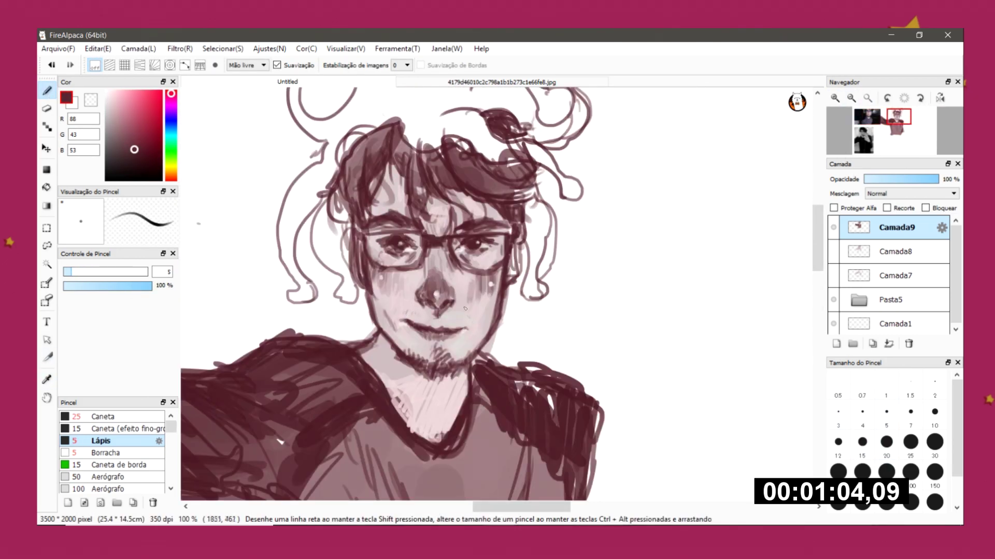
scroll(465, 307, down, 2)
alt+click(228, 259)
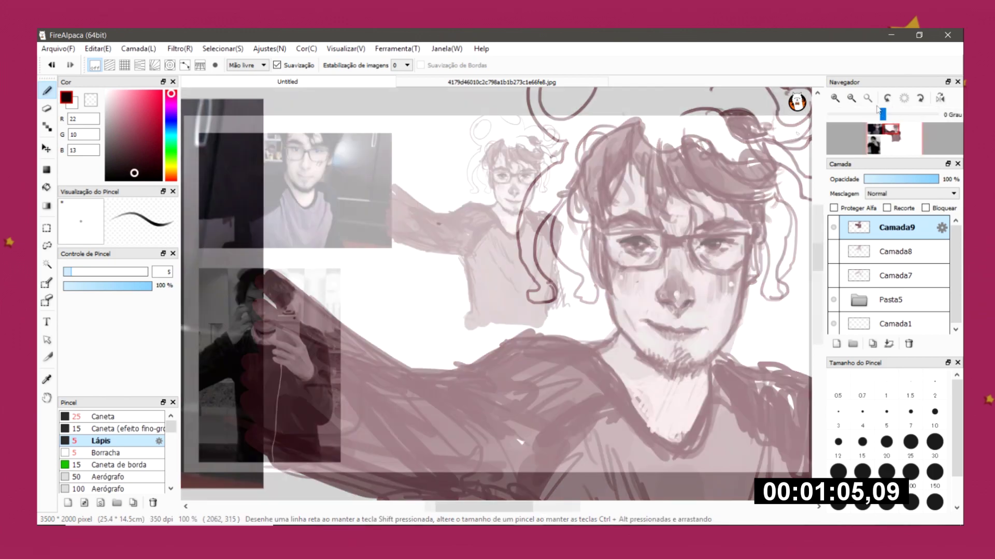
click(887, 471)
scroll(496, 294, up, 2)
Step: Fill the octopus's head and tentacles with light strokes of a sampled maroon (81, 34, 45) and darken its pupils
alt+click(508, 310)
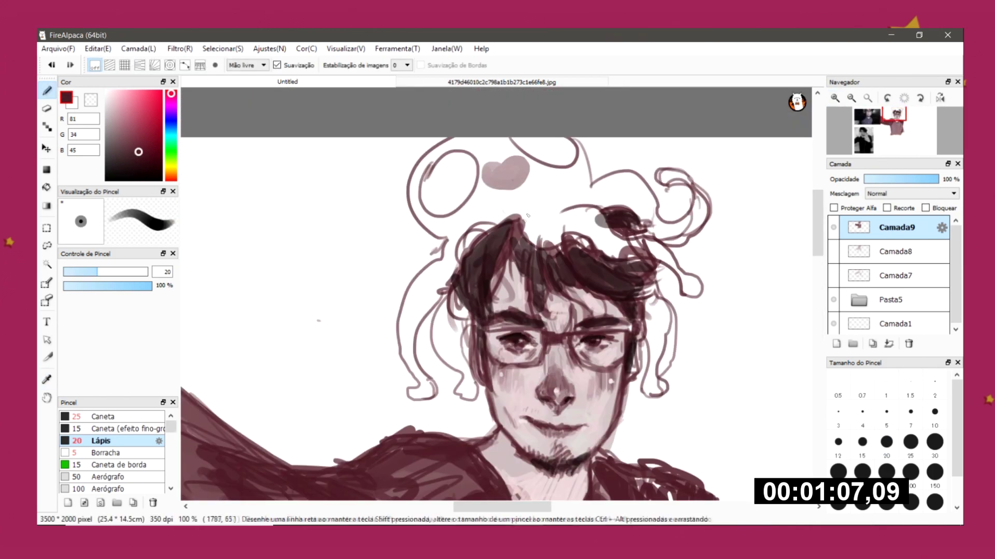
drag(487, 160, 523, 186)
click(910, 502)
drag(414, 171, 648, 217)
drag(415, 259, 435, 373)
drag(528, 217, 622, 238)
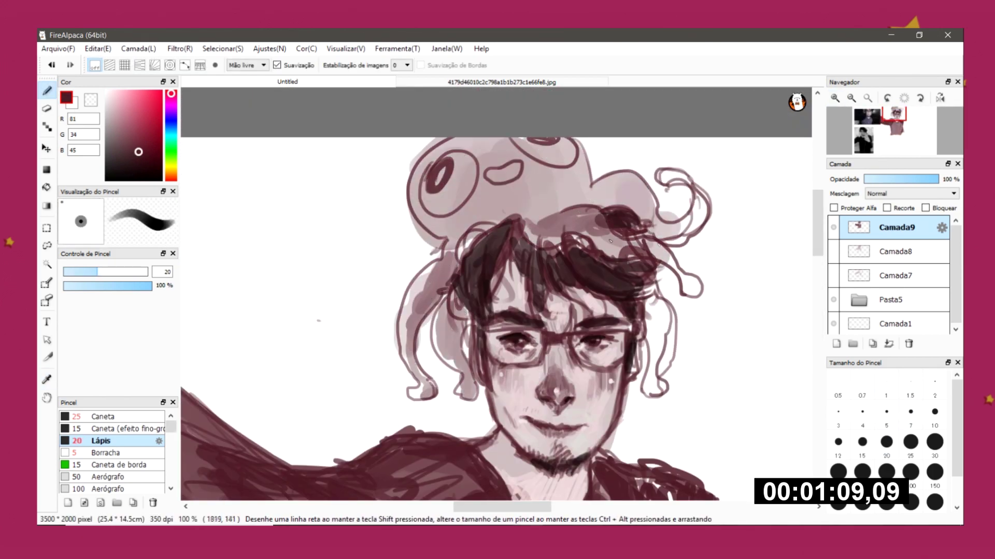
drag(647, 176, 658, 363)
Step: Shade the octopus with the pencil at size 150 and blend its head with the Aquarela brush
click(934, 502)
mouse_move(596, 156)
mouse_down()
mouse_move(518, 218)
mouse_move(445, 222)
mouse_move(487, 150)
mouse_move(420, 311)
mouse_up()
scroll(112, 450, down, 2)
click(108, 448)
alt+click(518, 171)
scroll(112, 450, up, 2)
click(101, 441)
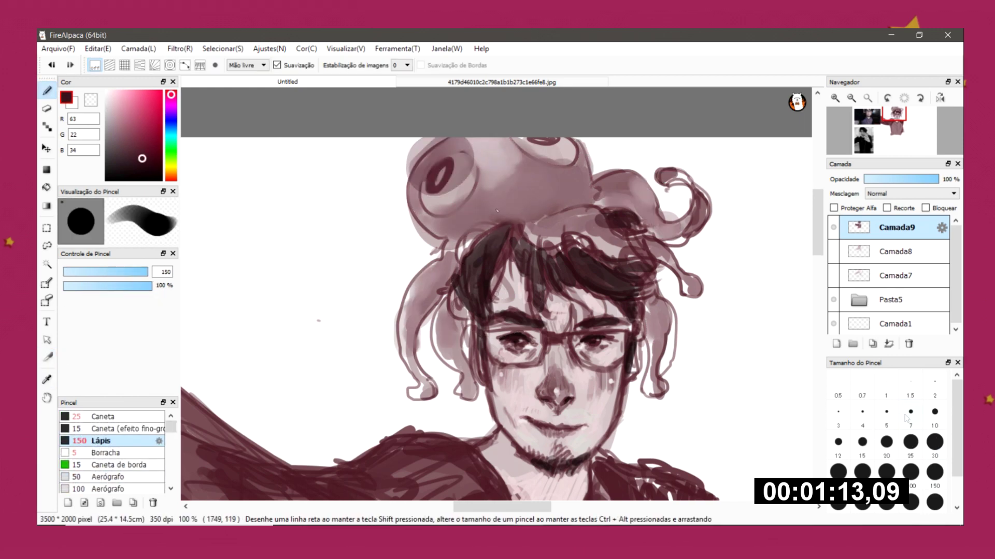
Step: Paint the octopus's eyes and mouth white with the size 7 pencil and add white highlights along its tentacles
alt+click(434, 178)
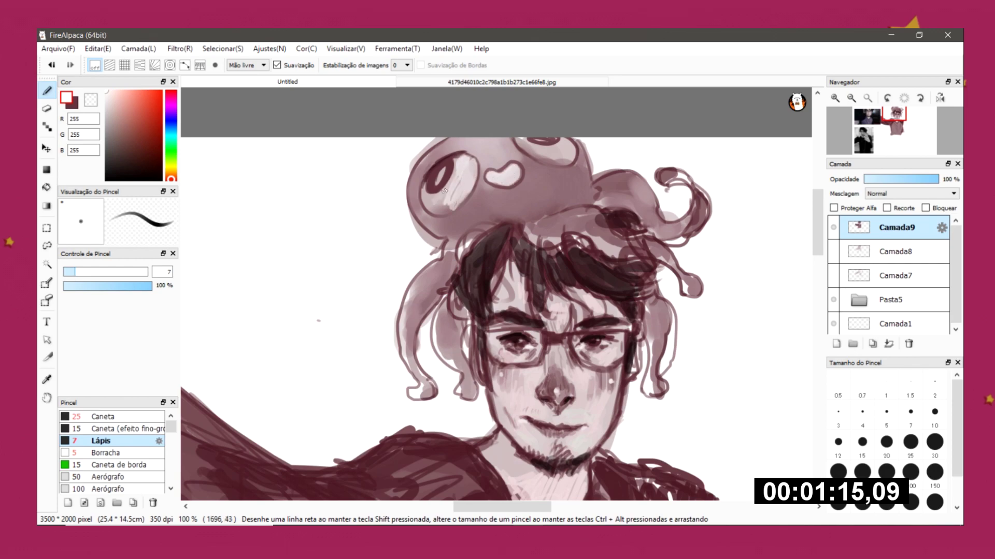
scroll(581, 223, down, 2)
alt+click(581, 224)
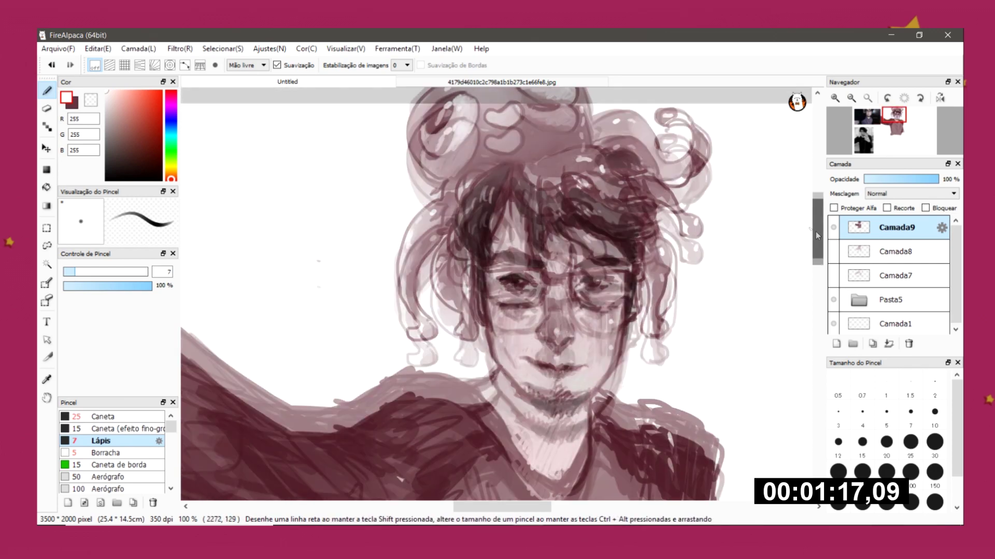
Step: Blend the octopus tentacle beside the hair with the Aquarela brush at size 22
scroll(111, 450, down, 2)
click(108, 444)
drag(497, 197, 456, 264)
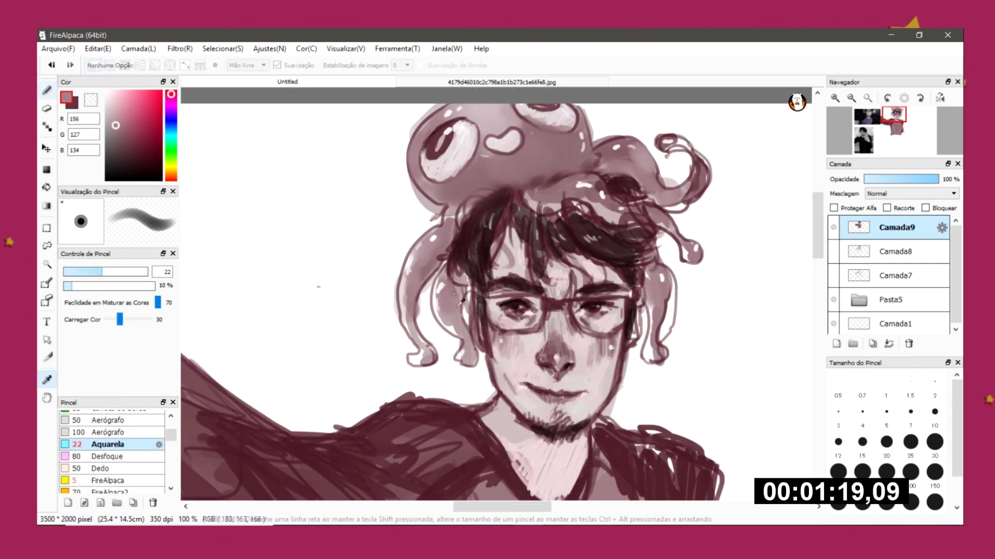
Step: Darken the hair strands and the glasses frame with a near-black (35, 15, 20) pencil and sample a pale pink (242, 232, 234)
alt+click(467, 223)
scroll(112, 451, up, 2)
click(101, 433)
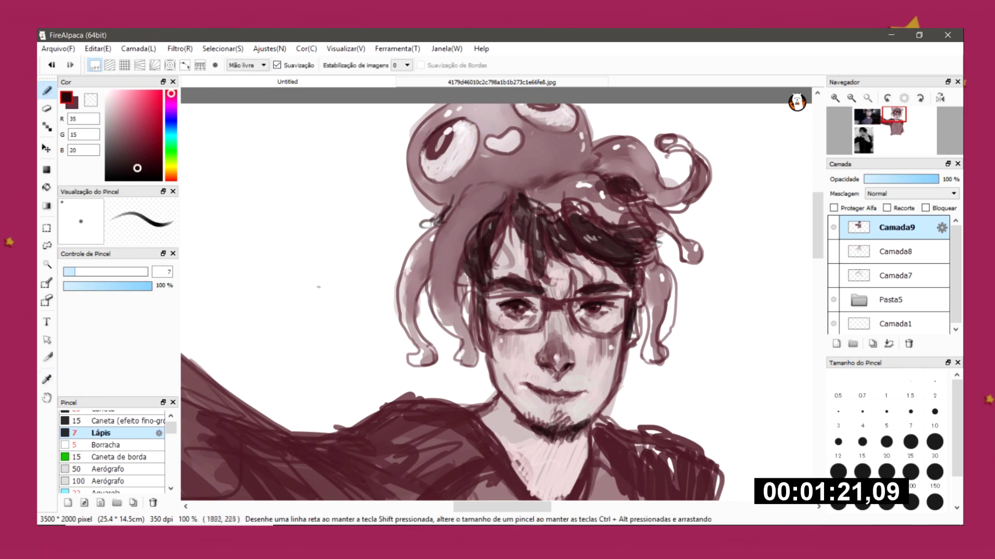
drag(592, 262, 421, 159)
alt+click(394, 218)
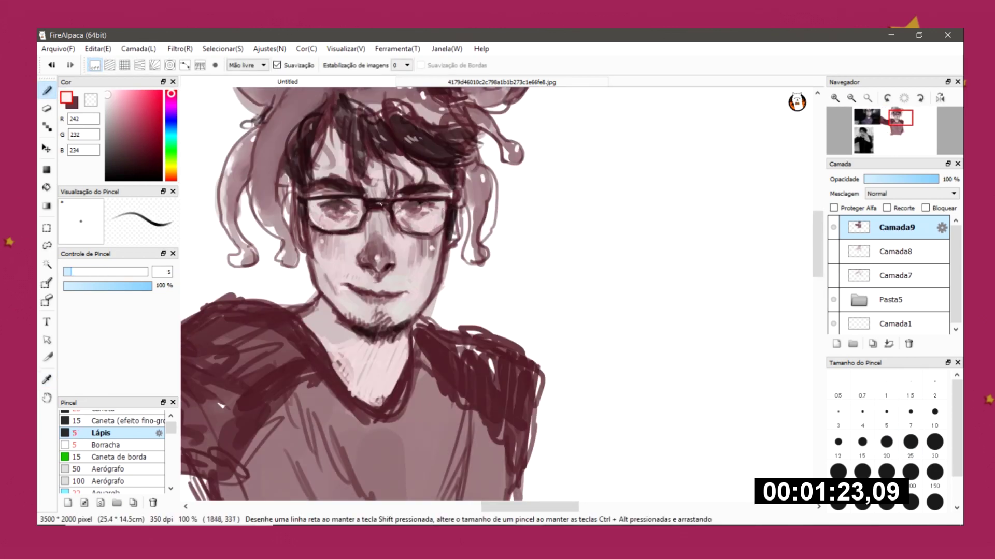
Step: Trim the lower edge of the torso and the cut end of the arm with the Borracha eraser at size 30
scroll(497, 290, down, 3)
scroll(497, 290, up, 1)
scroll(497, 290, down, 1)
click(108, 445)
click(110, 272)
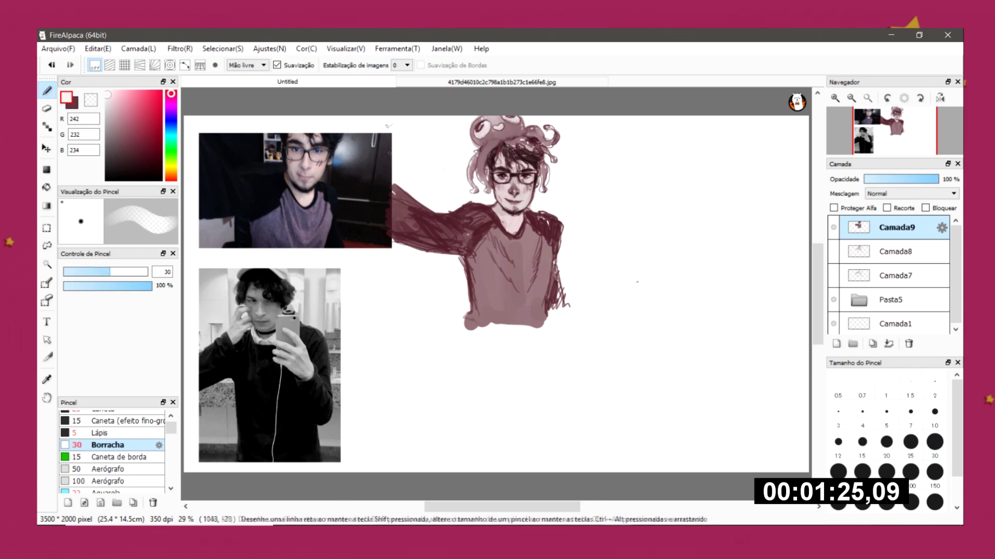
drag(463, 326, 544, 327)
Step: Try to frame the portrait with dark straight lines beside the arm and under the torso, using the size 25 pencil
key(e)
key(x)
drag(396, 318, 406, 284)
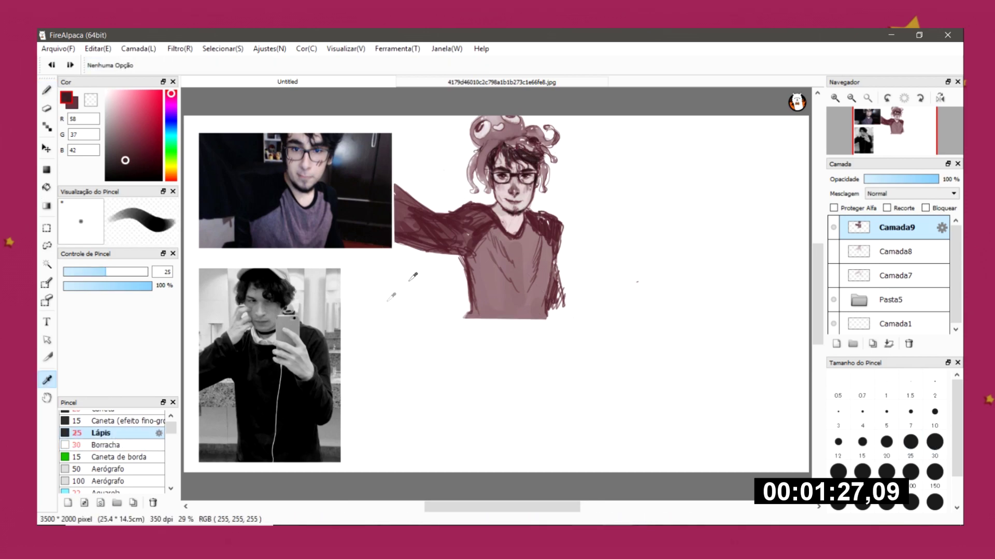
Step: Transform the finished portrait to a smaller size on the canvas and apply the change
key(ctrl+t)
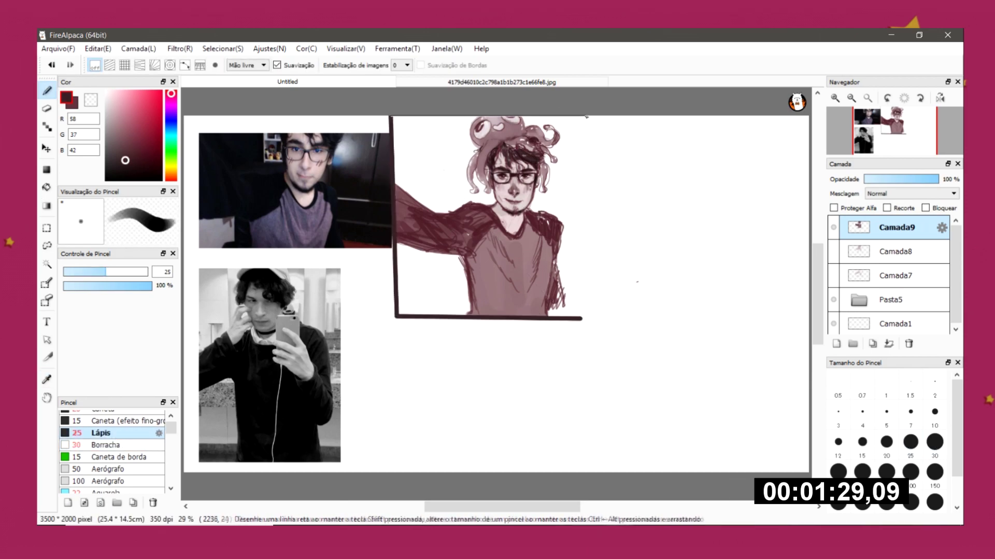
drag(580, 319, 526, 292)
key(Return)
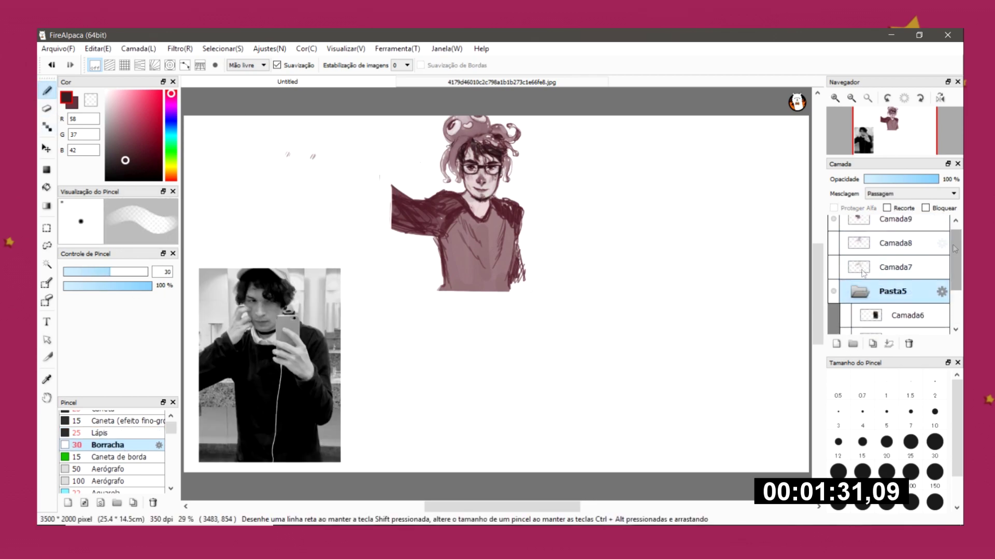
Step: Rearrange the canvas with the black-and-white reference photo beside the portrait and clear the old rough sketch from Camada8
key(v)
click(866, 254)
key(ctrl+t)
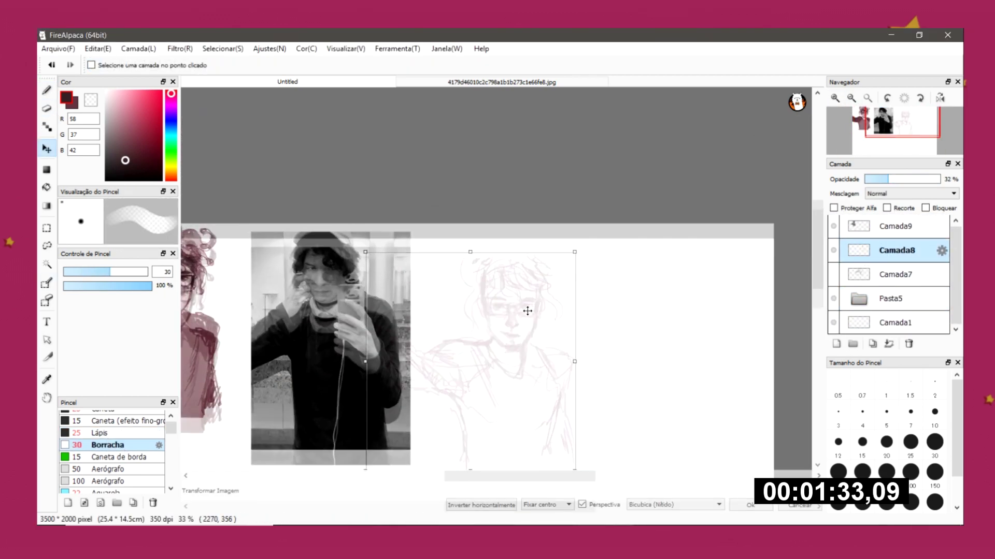
key(Delete)
Step: Rough in the second figure's head, shoulders and torso on Camada8 with the size 25 pencil, beside the black-and-white photo
key(b)
drag(467, 256, 511, 310)
drag(575, 342, 512, 472)
drag(469, 270, 486, 316)
drag(474, 337, 549, 336)
drag(461, 337, 467, 404)
drag(544, 362, 541, 461)
drag(534, 389, 502, 351)
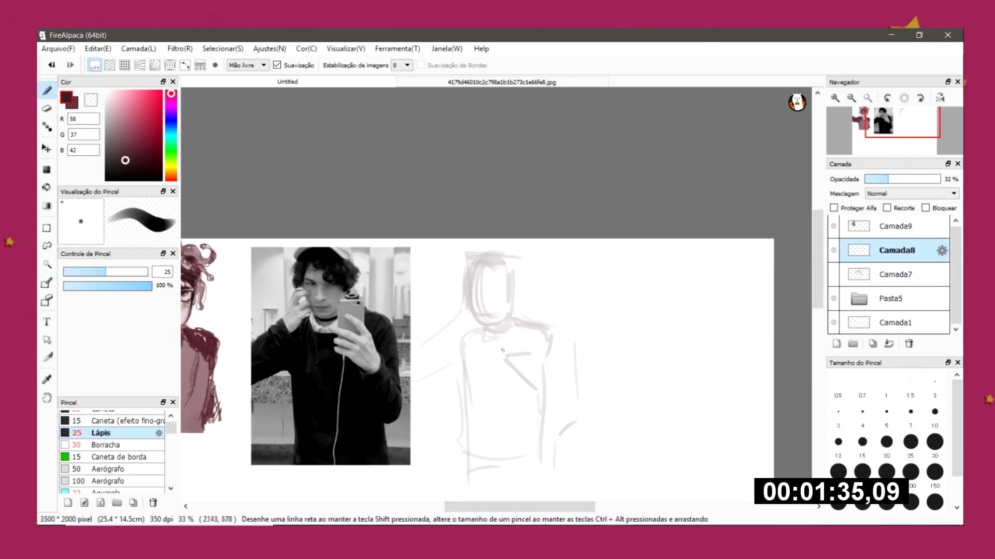
Step: Rough in the second figure's raised arm, phone-holding arm, torso side and cap following the photo
drag(479, 319, 402, 376)
drag(459, 370, 466, 469)
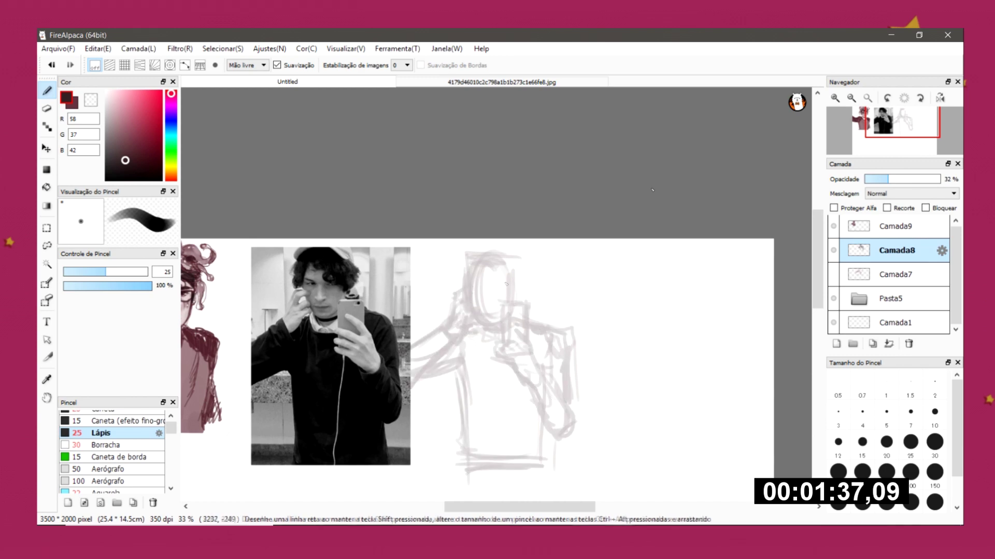
drag(451, 243, 515, 290)
Step: Draw the phone, the hand holding it and its sleeve on Camada9 with the pencil at size 10
click(896, 225)
click(935, 442)
scroll(347, 435, up, 1)
drag(594, 274, 630, 312)
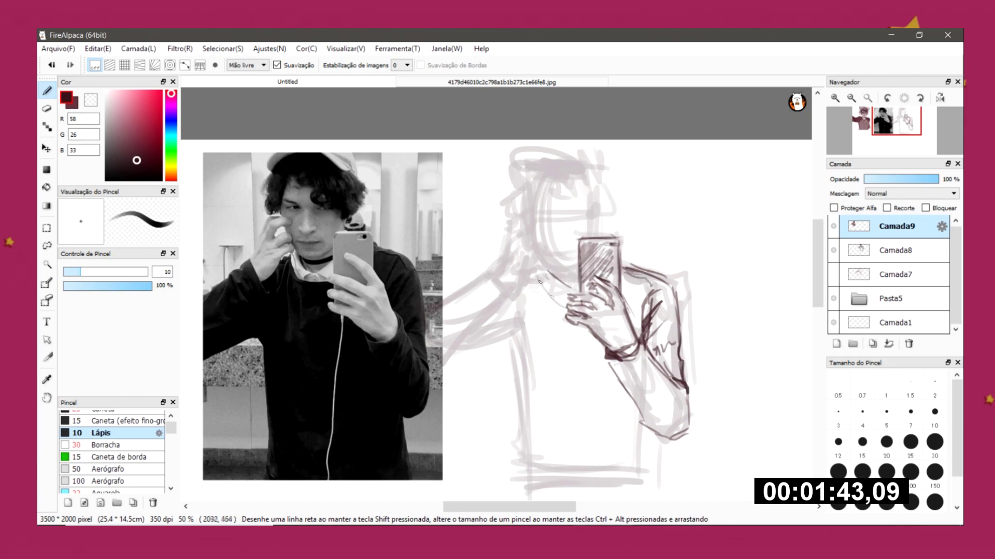
Step: Draw the second figure's bent arm with its hand at the face, the torso sides, the collar, cap and curly hair
drag(503, 340, 552, 328)
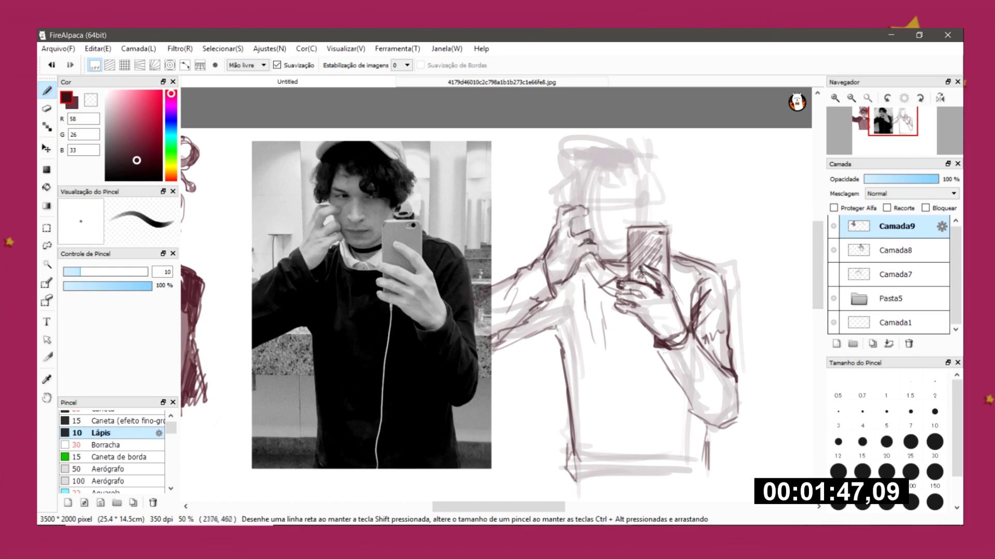
drag(617, 285, 619, 347)
mouse_move(565, 223)
mouse_down()
mouse_move(647, 207)
mouse_move(575, 262)
mouse_up()
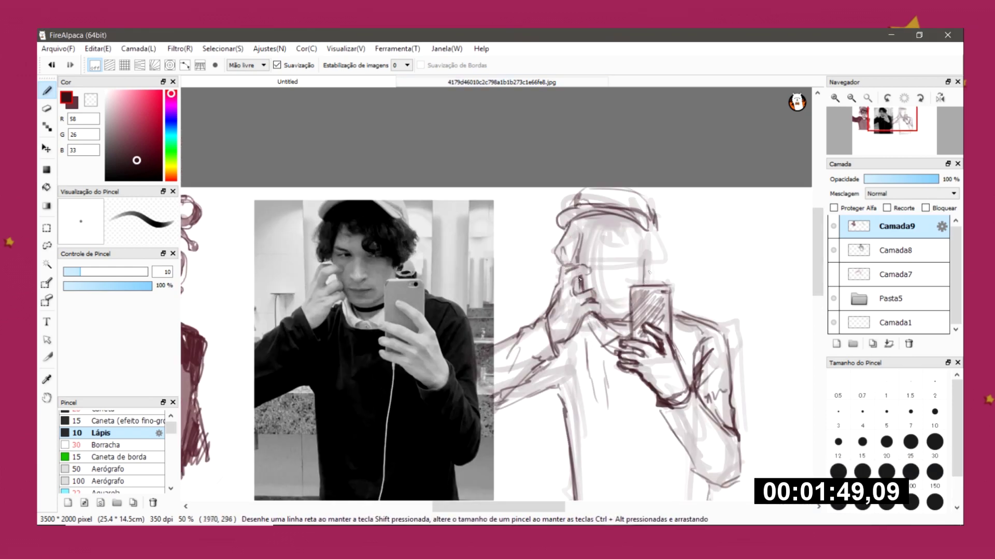
scroll(665, 254, up, 1)
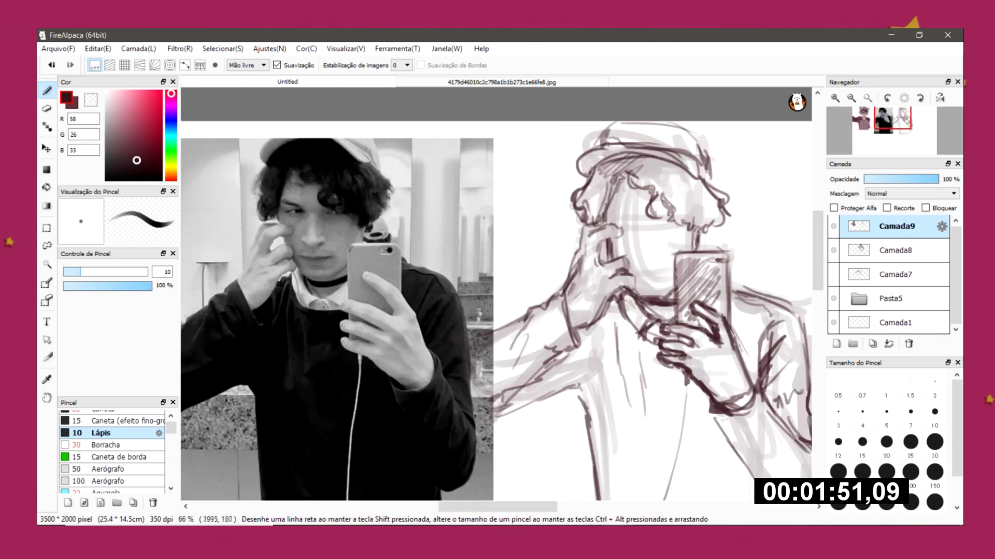
Step: Draw the second figure's brows, eyes and nose with the pencil at size 7, tidying the face area with the eraser at size 5
scroll(630, 227, up, 2)
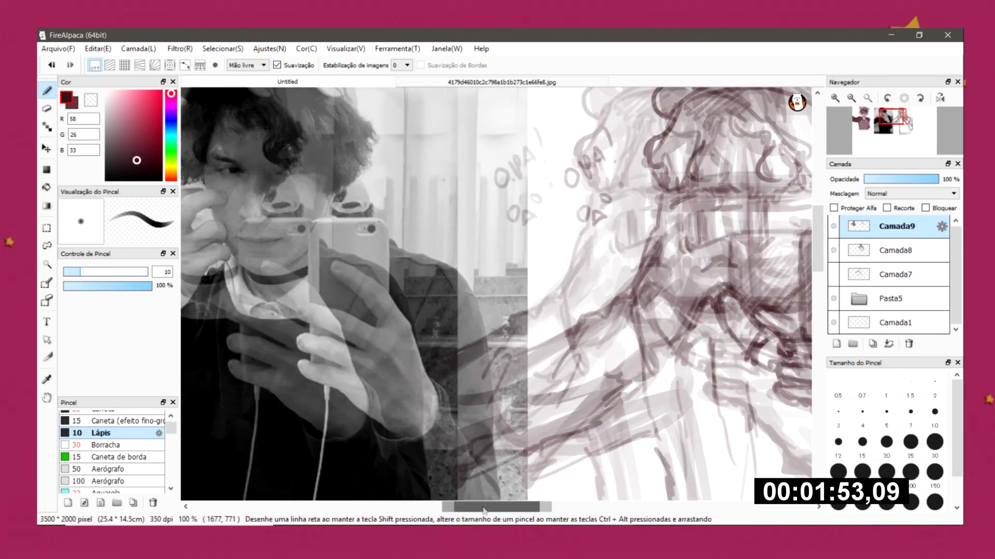
key(bracketleft)
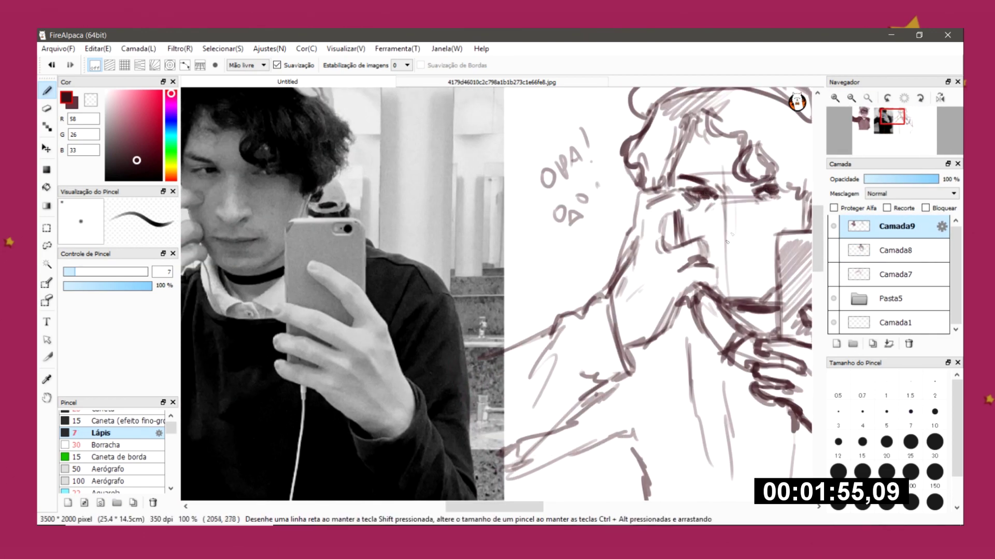
key(e)
drag(696, 173, 746, 204)
drag(725, 246, 726, 295)
key(bracketleft)
key(bracketleft)
key(bracketleft)
key(bracketleft)
key(bracketleft)
key(bracketleft)
key(bracketleft)
key(b)
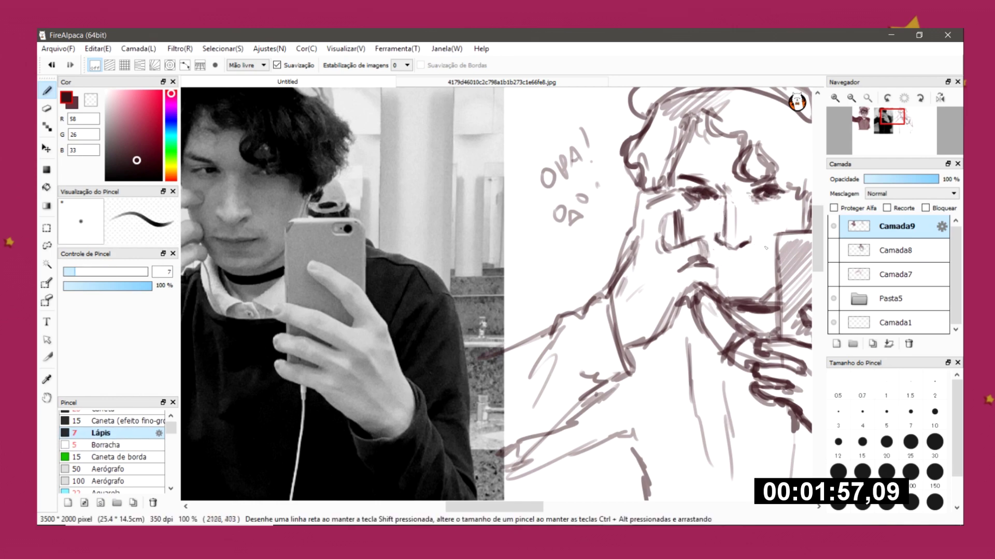
Step: Draw the second figure's mouth and refine the face with fine cheek and nose shading lines, using the pencil at size 5
scroll(741, 247, right, 1)
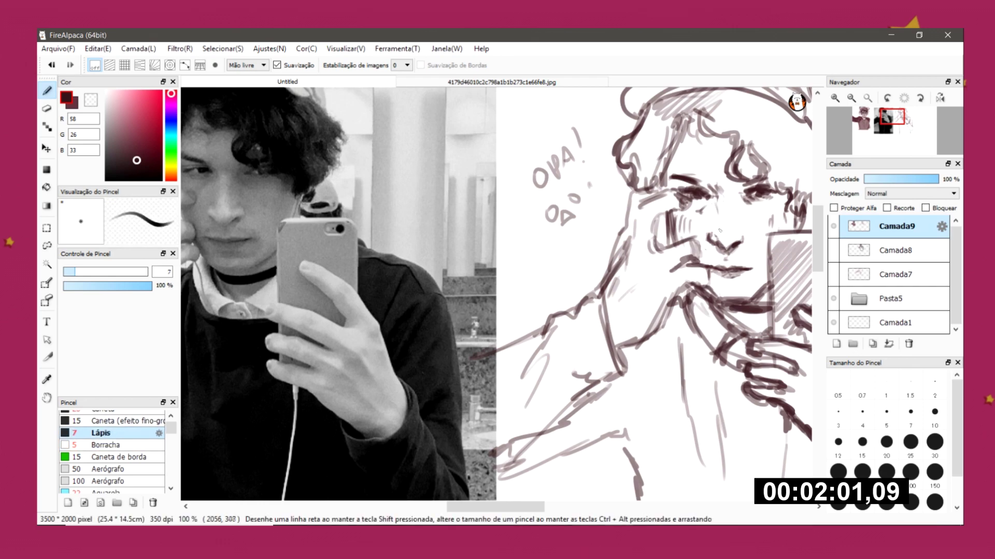
drag(735, 259, 762, 255)
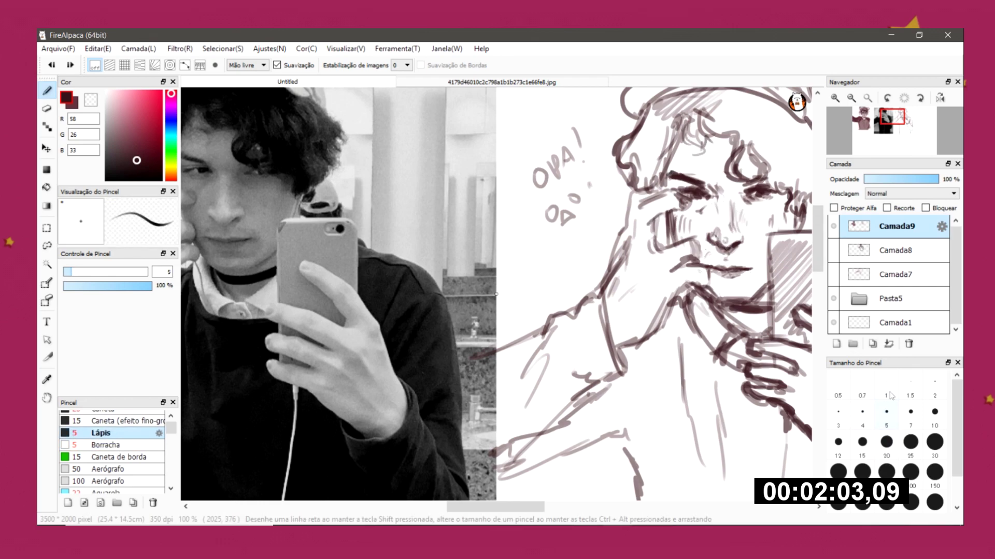
drag(722, 282, 754, 280)
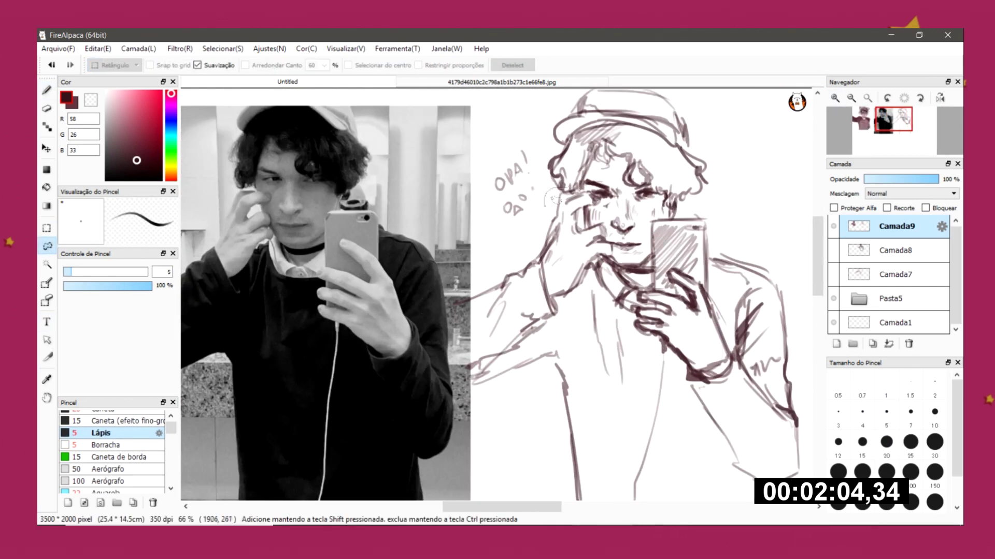
Step: Fill the second figure's curly hair and the shadow under the cap brim in dark maroon with the pencil at size 25
drag(553, 197, 549, 205)
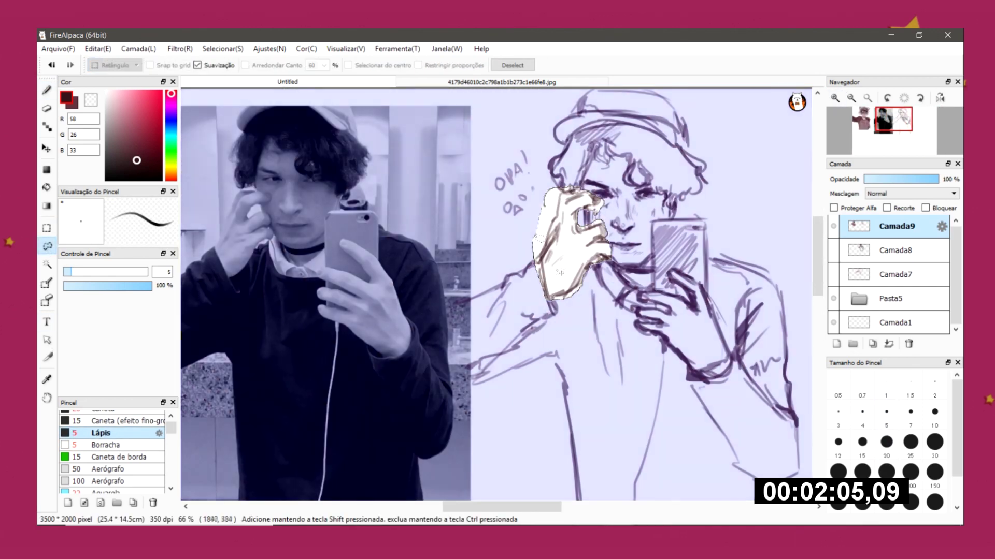
click(46, 283)
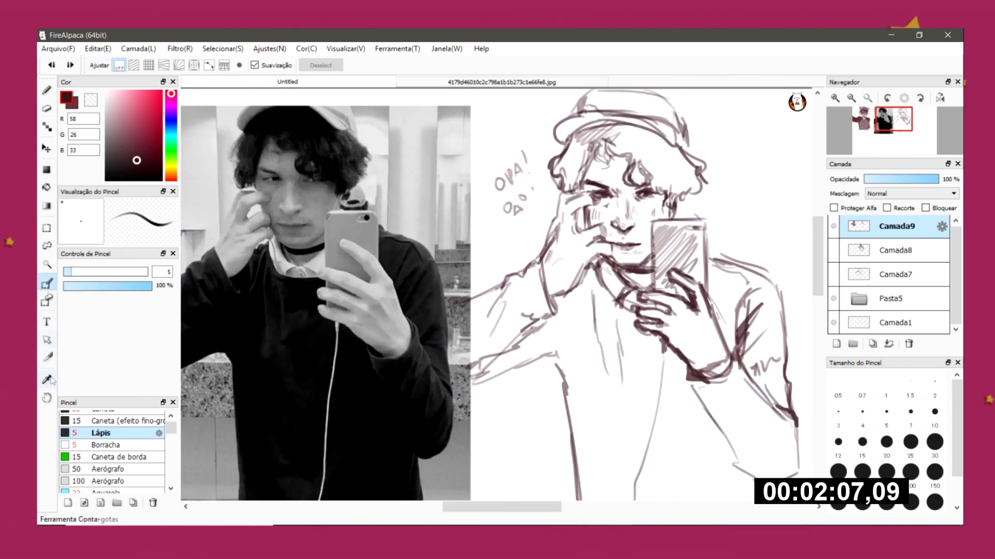
key(b)
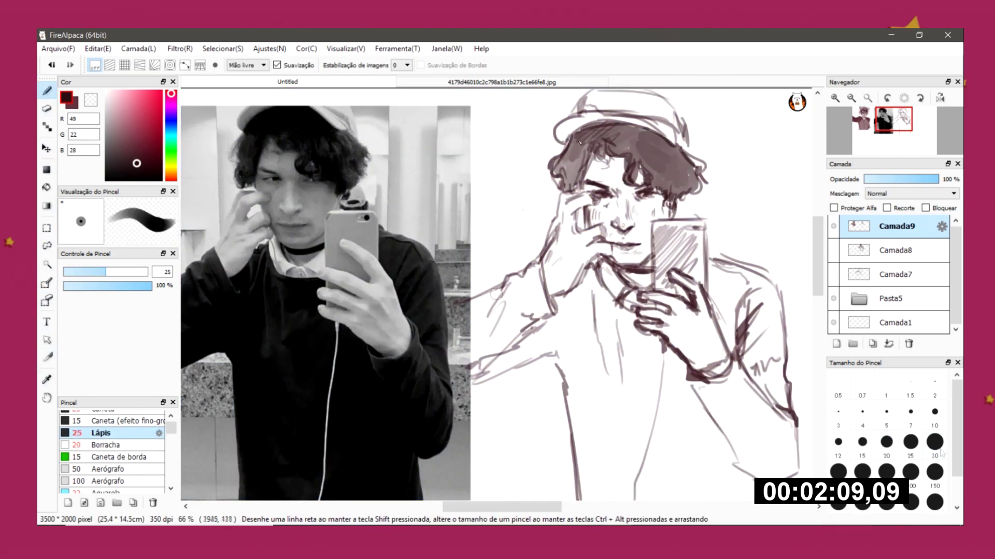
scroll(496, 294, up, 1)
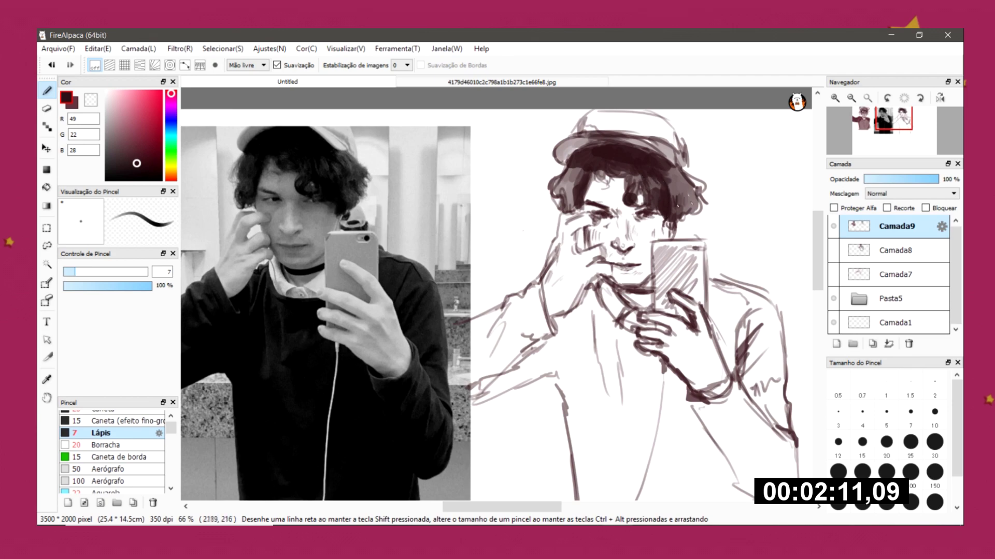
Step: Shade the second figure's face, neck and hands in muted maroon and add pale highlights to the hand at the face
scroll(622, 259, down, 2)
drag(585, 171, 648, 217)
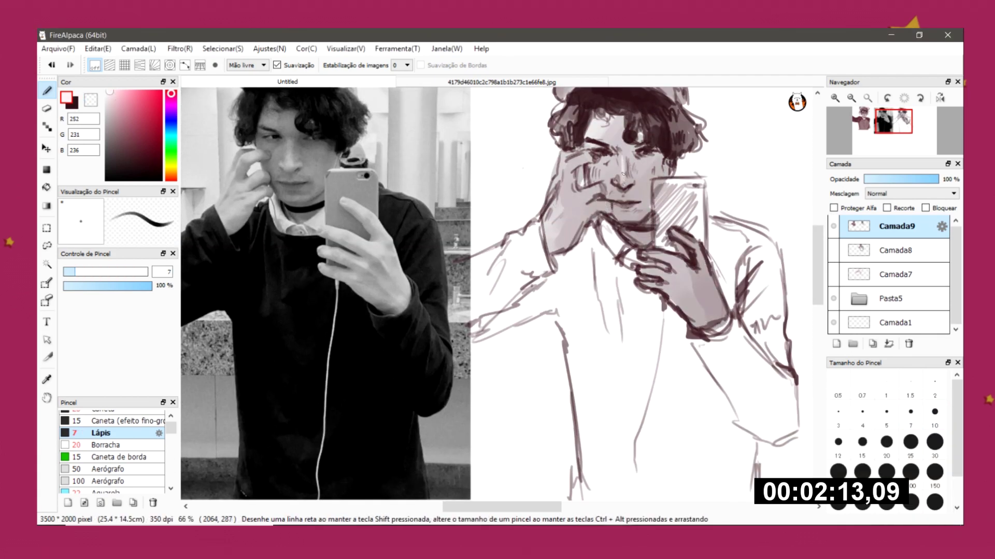
alt+click(623, 176)
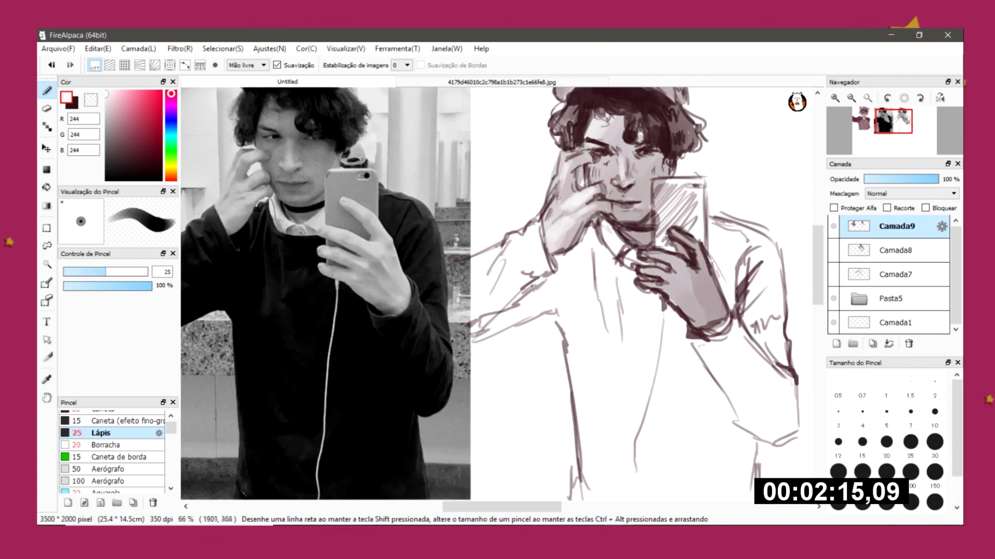
key(e)
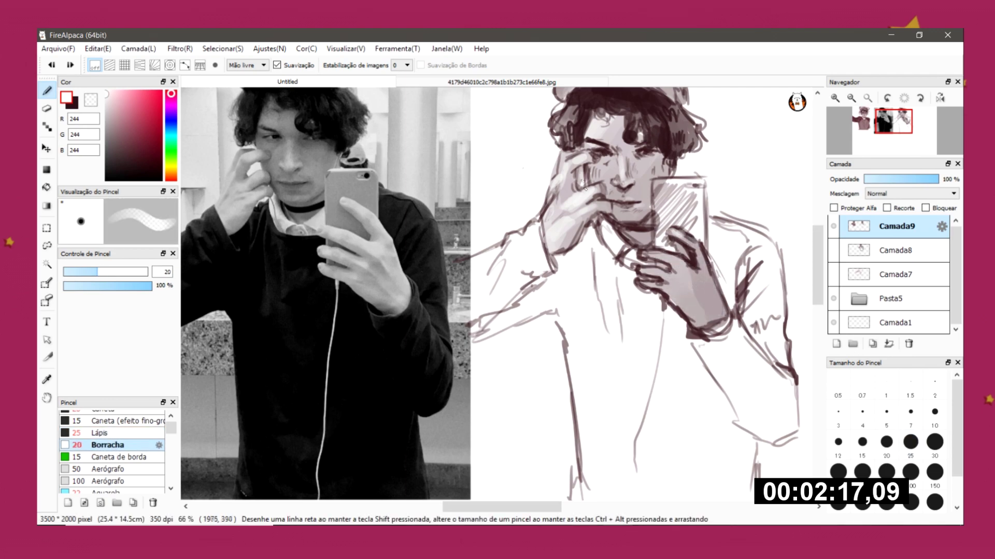
key(b)
Step: Fill the phone in dark maroon sampled from the drawing with the pencil at size 25 and add its fine details at size 5
alt+click(579, 173)
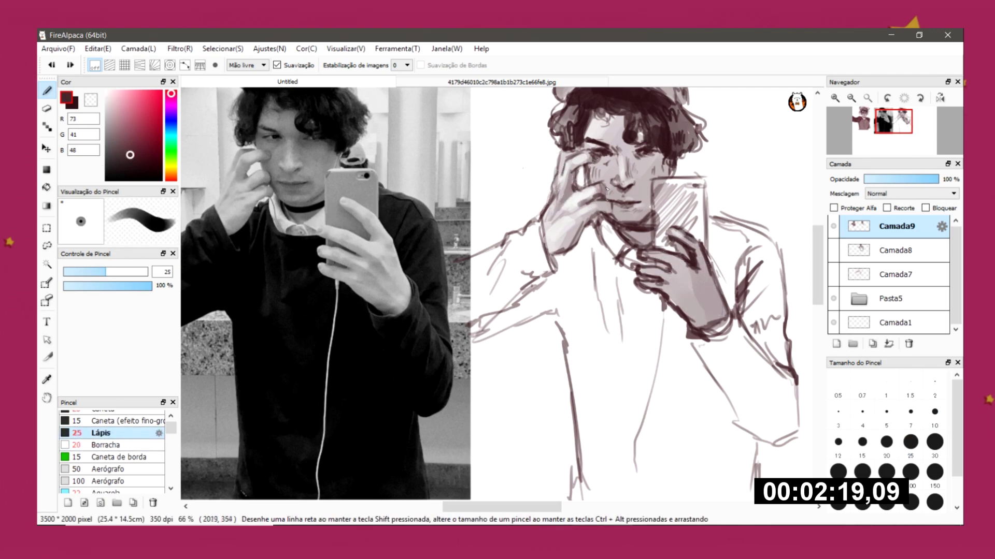
mouse_move(668, 192)
mouse_down()
mouse_move(684, 238)
mouse_move(674, 187)
mouse_up()
alt+click(634, 183)
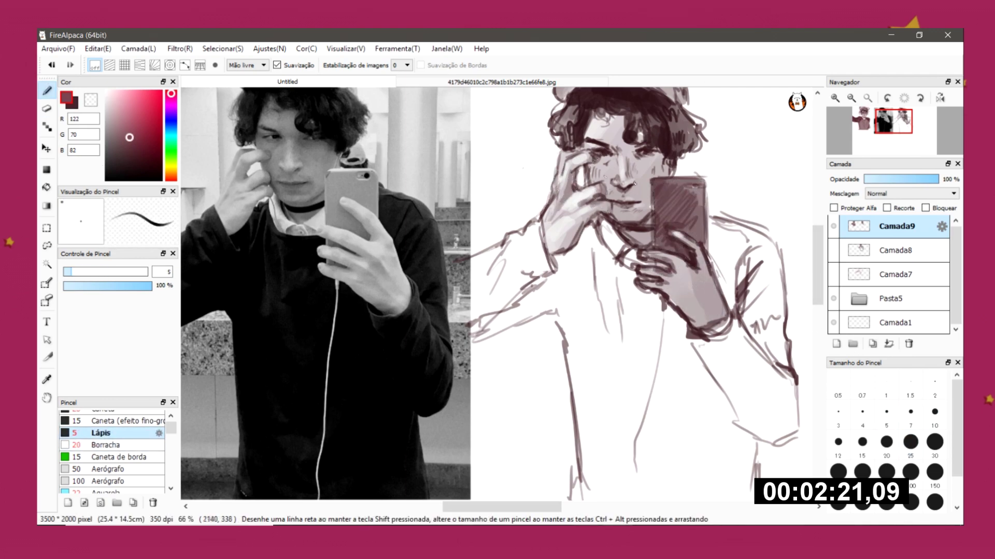
Step: Block in the second figure's sweater and sleeves in dark maroon (58, 27, 34) with the pencil at size 100
scroll(694, 188, down, 1)
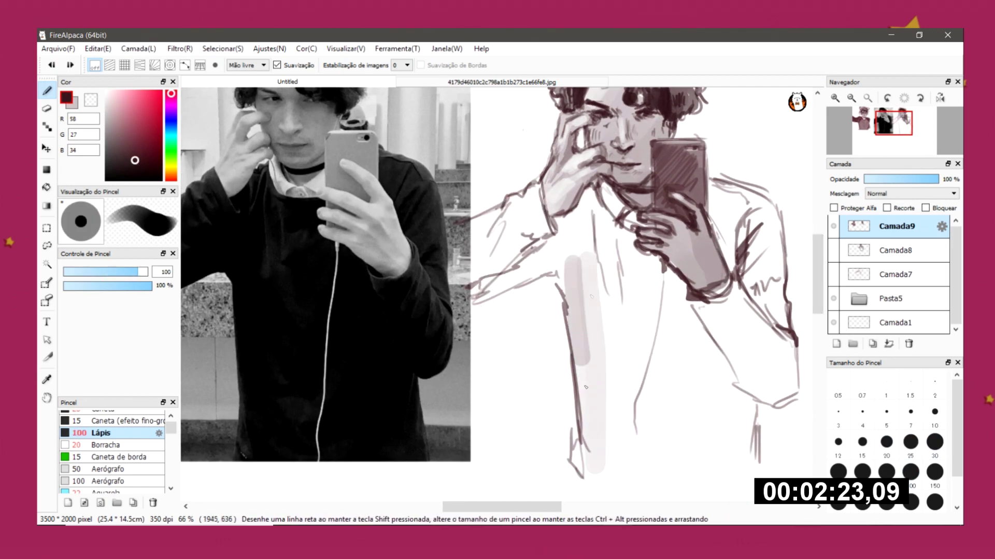
drag(518, 217, 655, 288)
key(ctrl+z)
mouse_move(518, 217)
mouse_down()
mouse_move(493, 285)
mouse_move(622, 290)
mouse_move(695, 346)
mouse_move(767, 456)
mouse_up()
drag(715, 186, 777, 331)
Step: Deepen the sweater's shading across the torso, sleeves and around the phone hand with the pencil at size 30
scroll(518, 259, up, 1)
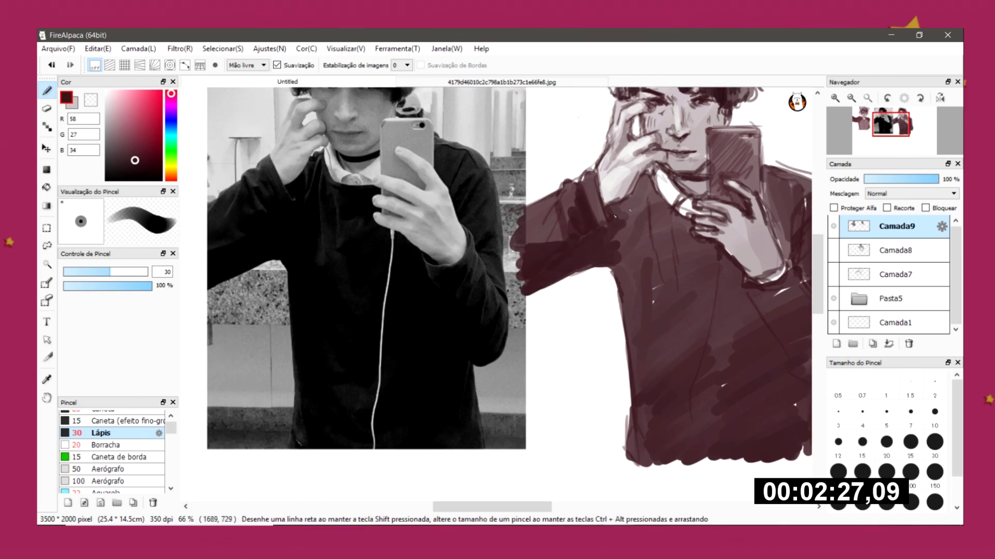
drag(611, 187, 689, 383)
drag(676, 226, 725, 290)
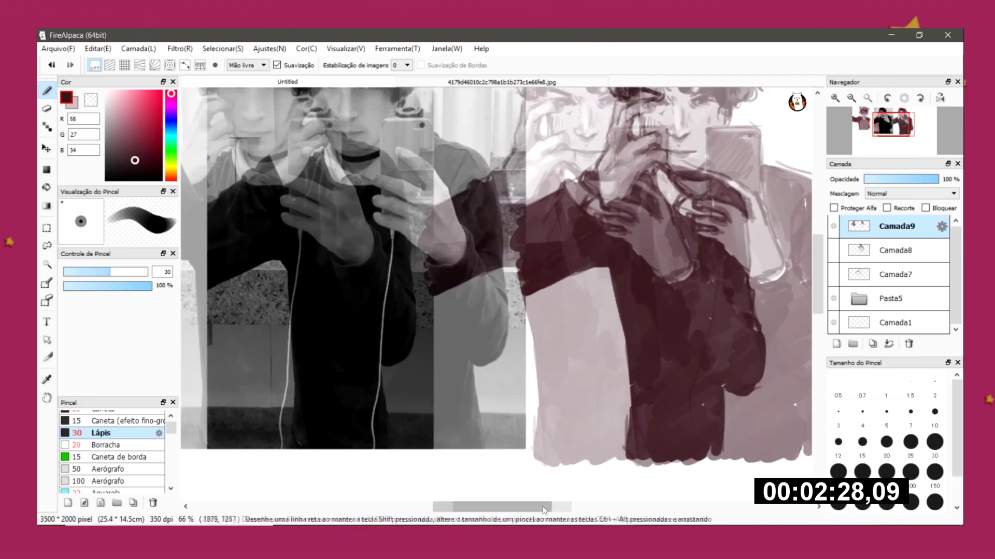
drag(621, 310, 673, 456)
drag(694, 223, 721, 258)
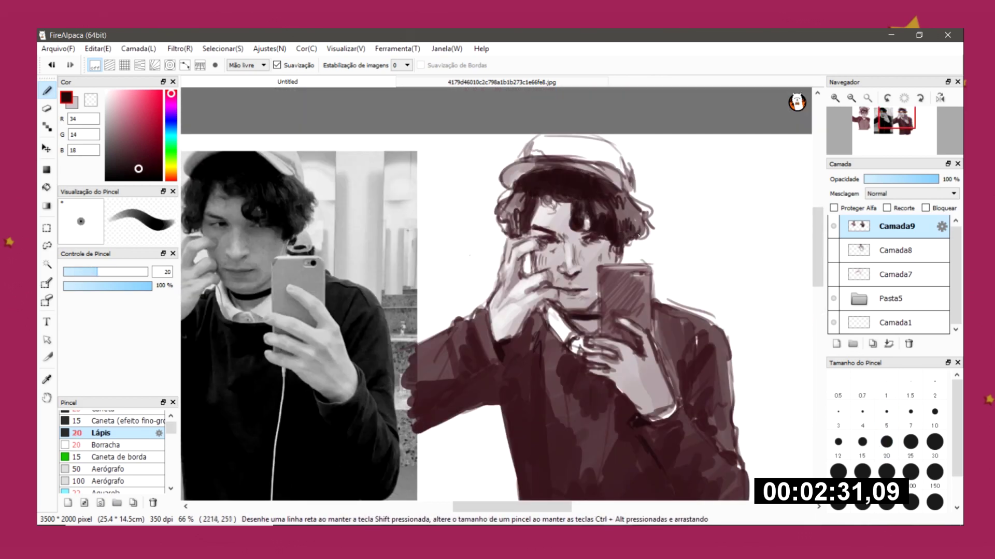
Step: Refine the second figure's collar, phone hand and sweater outline with colours sampled from the drawing, using the size 5 pencil and the eraser
alt+click(585, 296)
scroll(585, 296, down, 2)
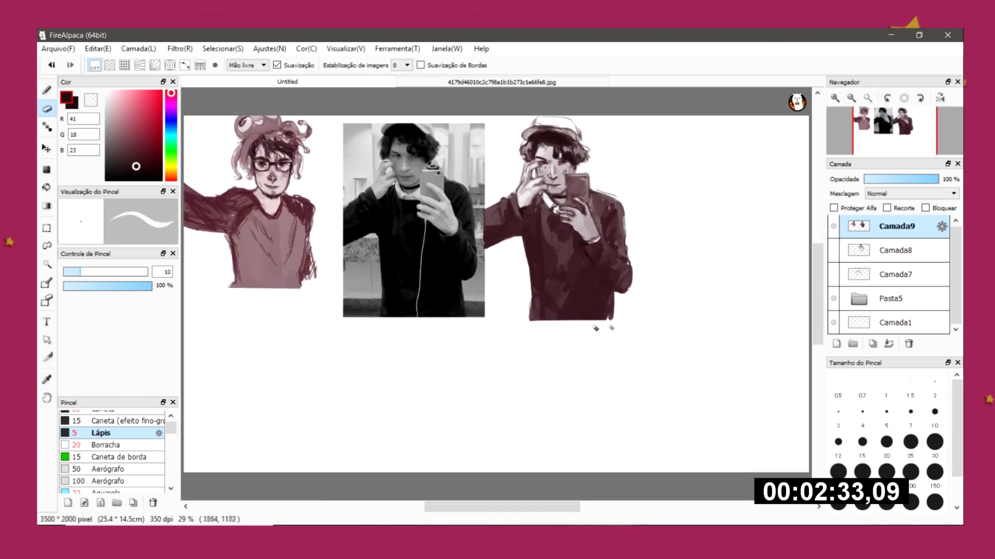
scroll(581, 198, up, 3)
scroll(581, 198, down, 2)
alt+click(590, 186)
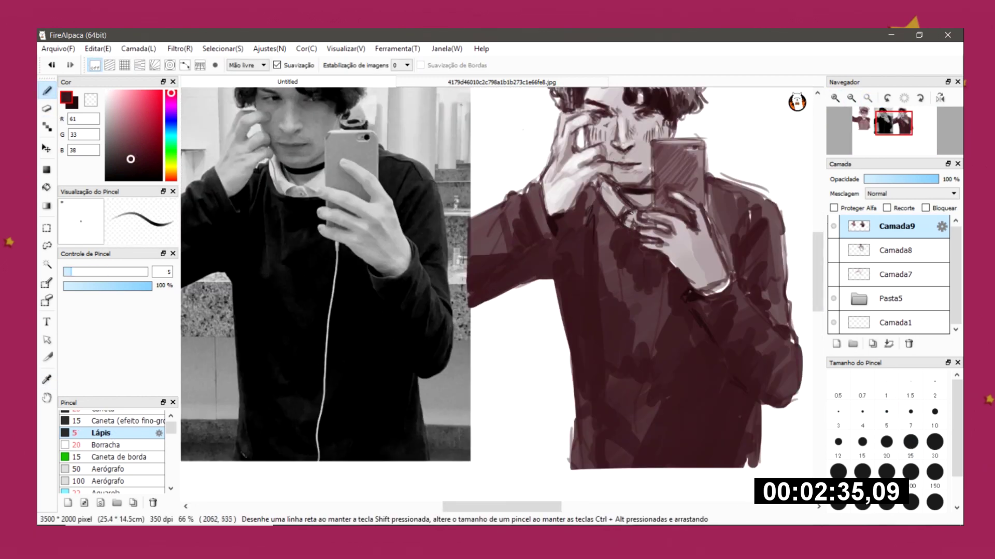
key(e)
key(e)
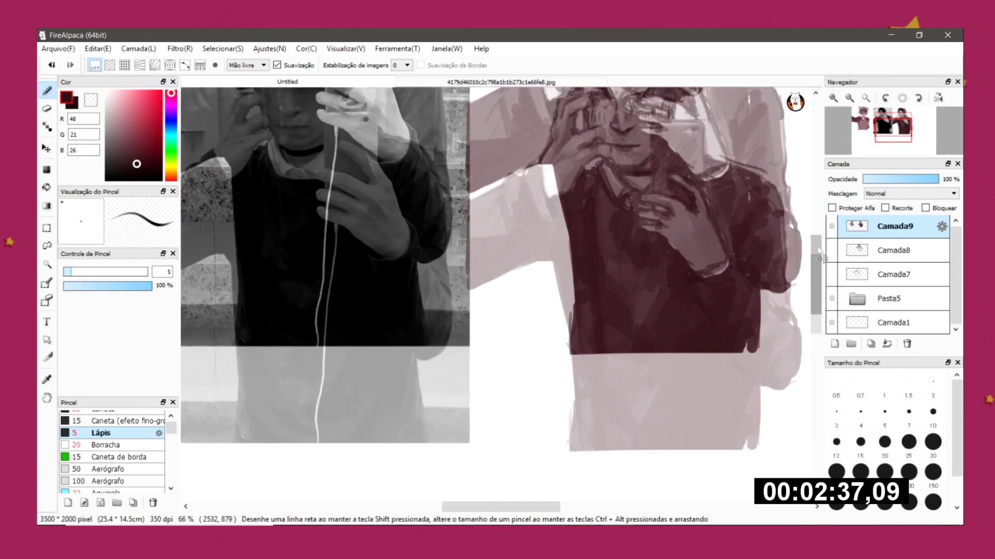
key(e)
alt+click(644, 228)
key(e)
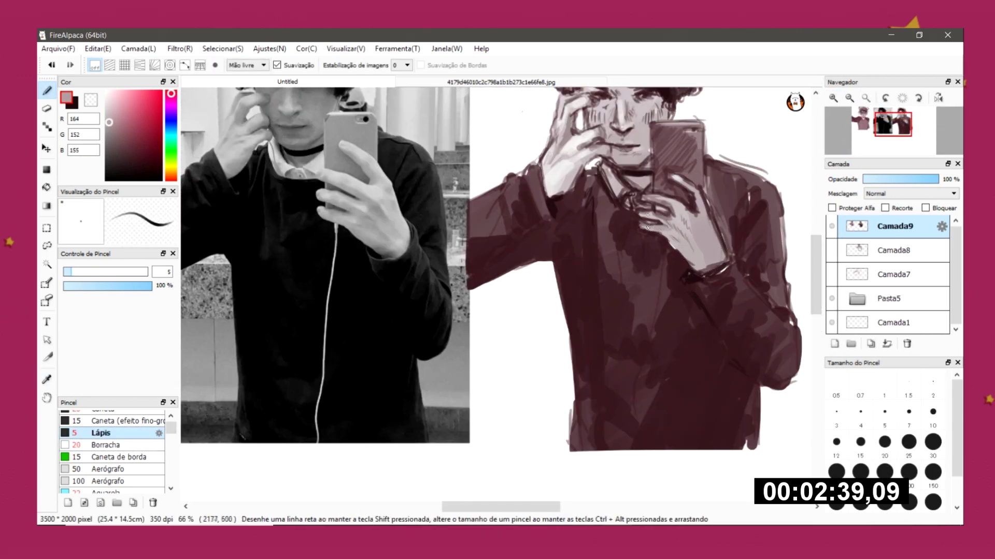
alt+click(683, 319)
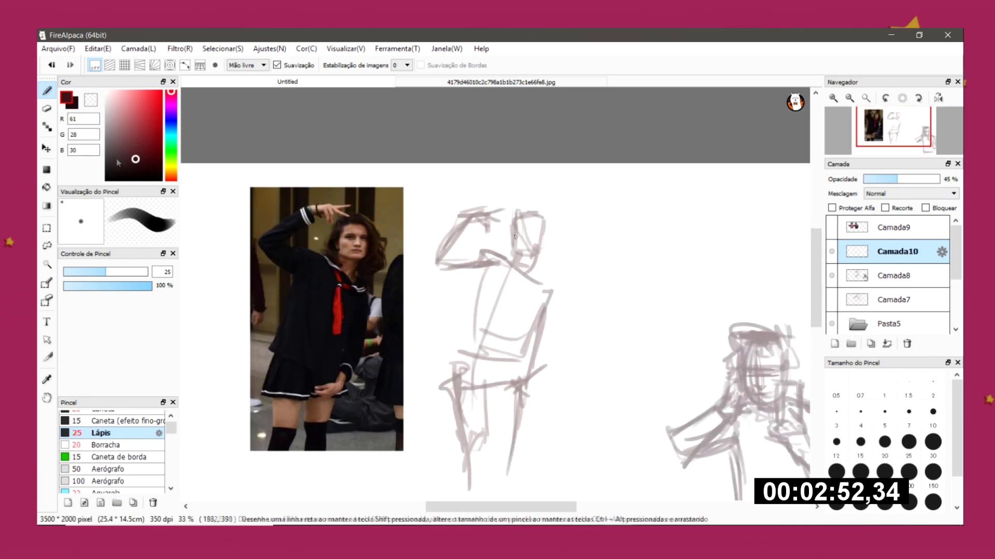
Step: Rough in the sailor-uniform figure's head, raised arm, torso, skirt and legs on Camada10 with the size 25 pencil
click(139, 163)
drag(518, 205, 549, 259)
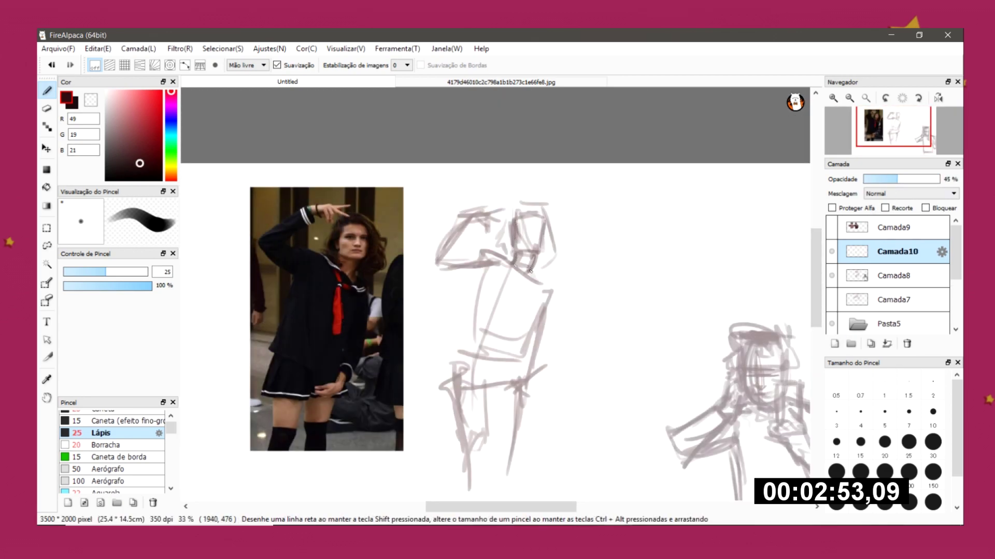
drag(440, 337, 543, 363)
mouse_move(497, 254)
mouse_down()
mouse_move(486, 384)
mouse_move(500, 363)
mouse_up()
drag(456, 391, 479, 456)
drag(516, 394, 497, 464)
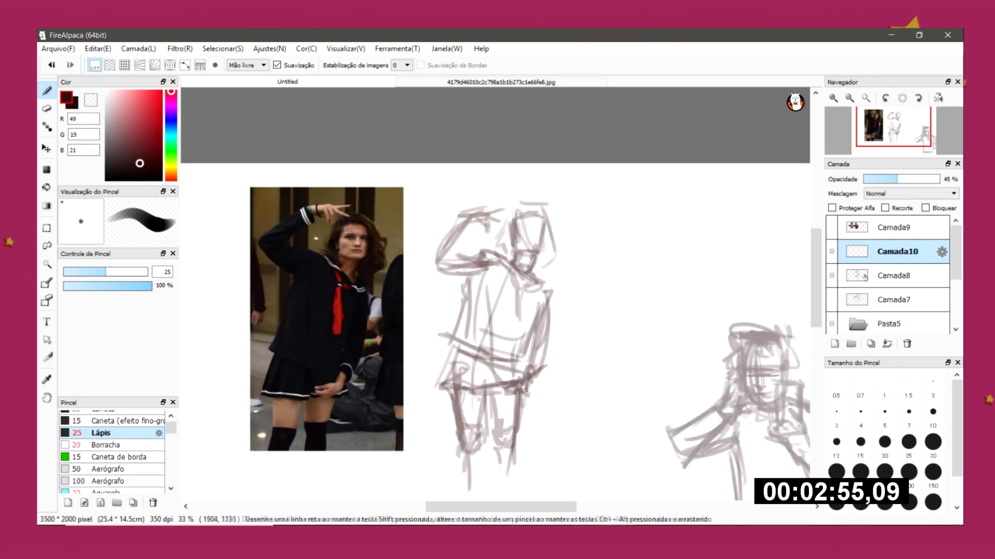
drag(476, 212, 430, 269)
drag(484, 236, 552, 209)
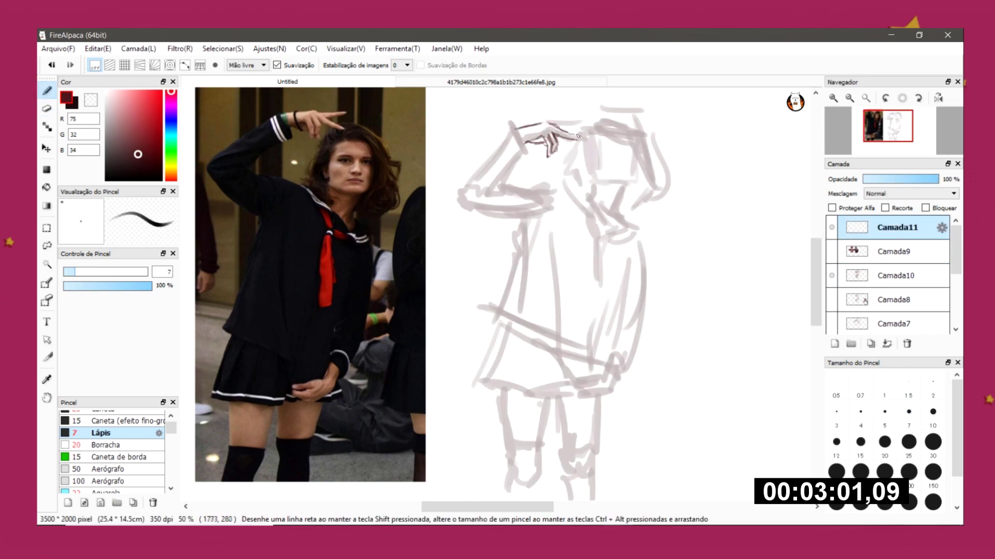
Step: Draw the third figure's raised arm, sailor collar and hanging scarf on Camada11 with the pencil, using size 10 for the heavier lines
drag(593, 195, 537, 257)
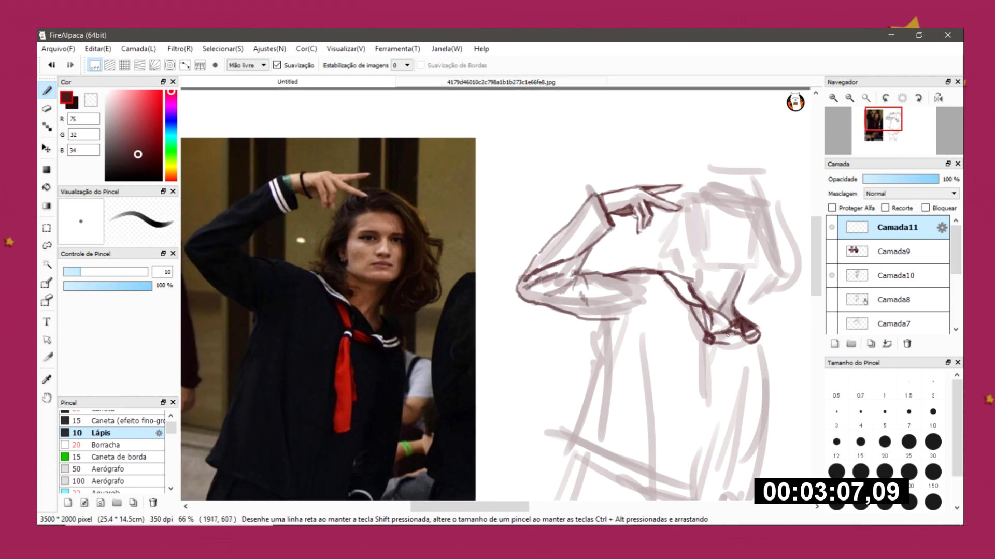
scroll(777, 290, down, 2)
mouse_move(669, 275)
mouse_down()
mouse_move(746, 339)
mouse_move(679, 450)
mouse_up()
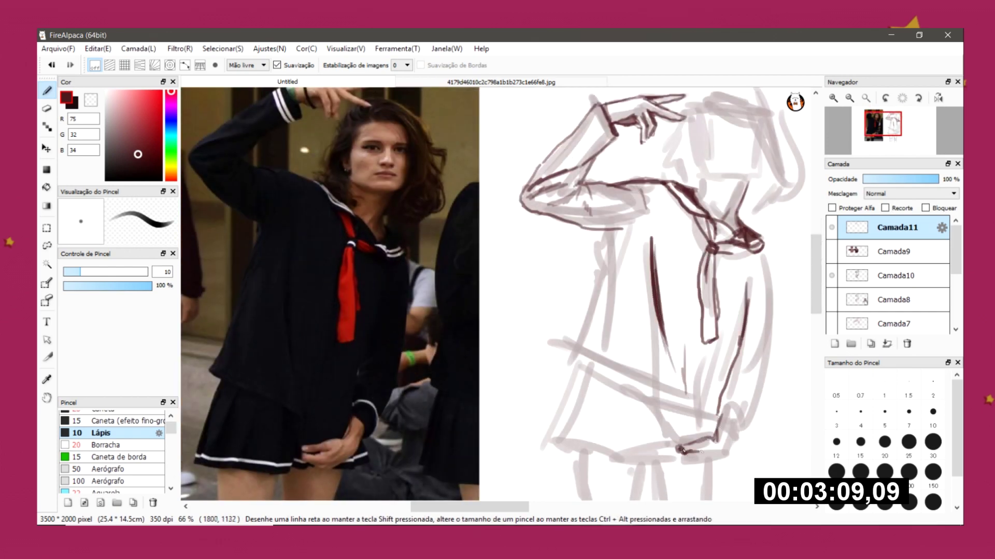
Step: Draw the third figure's lowered arm and hand, plus the blouse's side and hem, with the pencil at size 10
mouse_move(722, 412)
mouse_down()
mouse_move(766, 248)
mouse_move(725, 383)
mouse_up()
key(e)
key(b)
scroll(633, 151, down, 2)
drag(575, 290, 684, 383)
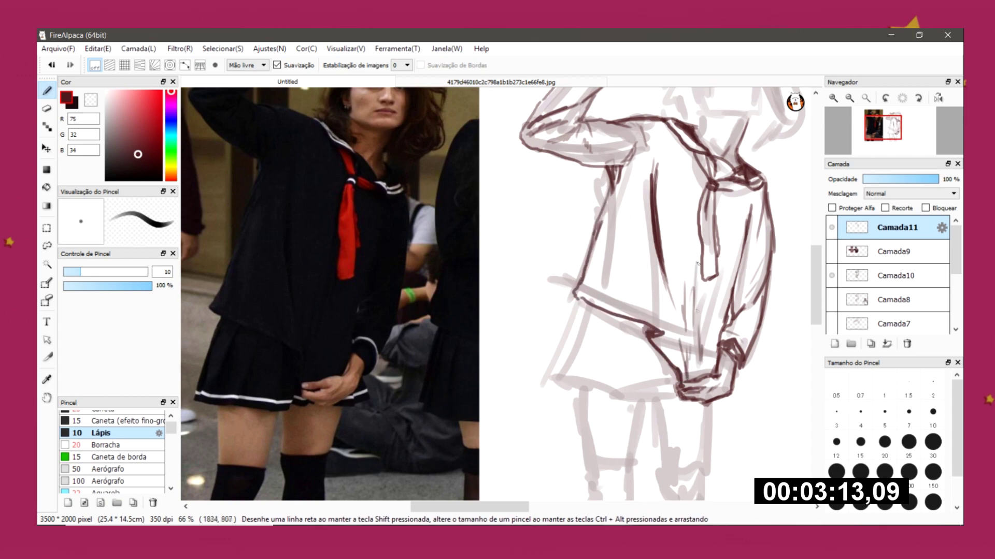
Step: Draw the pleated skirt with its hem stripe and the first leg with a shaded knee-high sock
scroll(622, 311, down, 2)
mouse_move(596, 223)
mouse_down()
mouse_move(574, 287)
mouse_move(586, 441)
mouse_up()
drag(633, 378, 626, 439)
key(bracketleft)
key(bracketleft)
drag(588, 376, 596, 439)
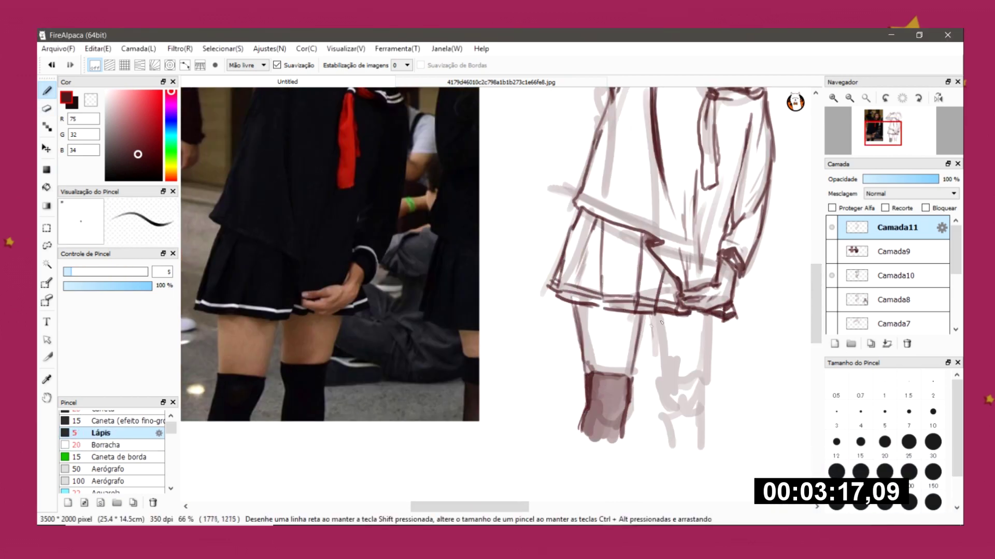
Step: Draw the third figure's other leg with its knee-high sock beside the first one
drag(659, 386, 701, 440)
drag(588, 372, 616, 427)
scroll(651, 411, up, 2)
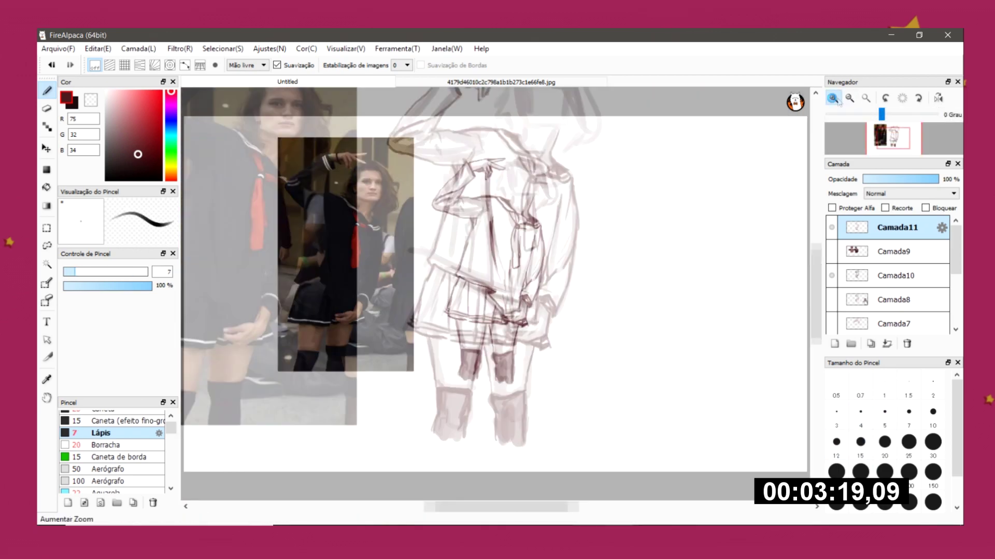
key(e)
key(b)
scroll(480, 426, down, 2)
Step: Shade the third figure's socks and thighs with the pencil at size 25, then shade the lowered hand at size 15
click(909, 441)
drag(668, 347, 699, 412)
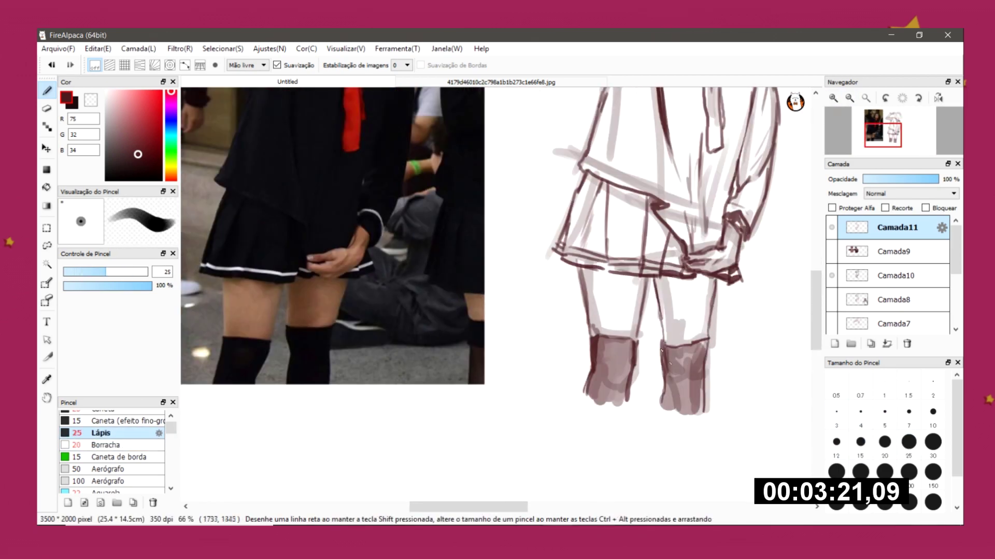
drag(595, 340, 622, 409)
drag(663, 270, 710, 345)
drag(588, 264, 643, 337)
drag(660, 280, 686, 329)
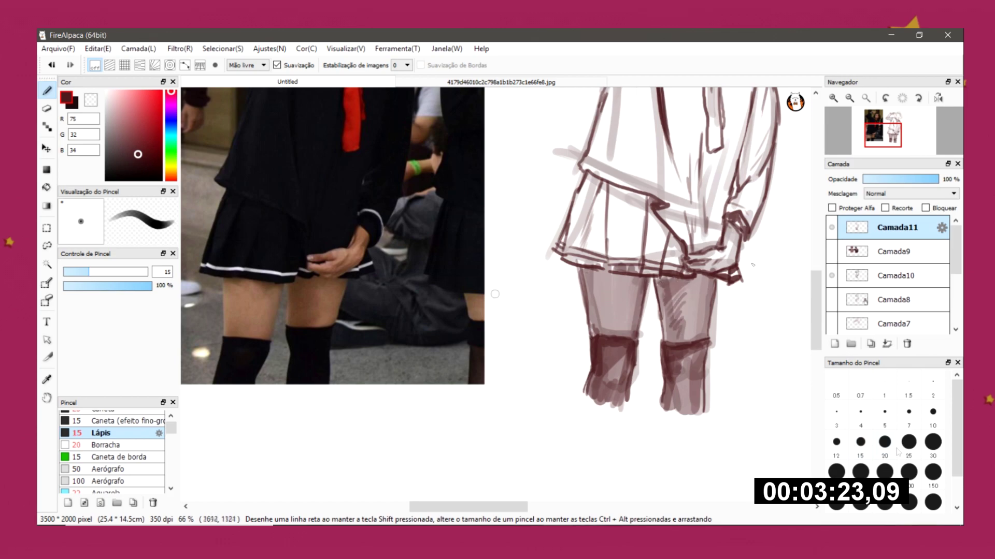
drag(686, 225, 735, 272)
Step: Draw the third figure's hair, face and neck with the pencil from the sailor uniform reference photo
drag(588, 171, 610, 219)
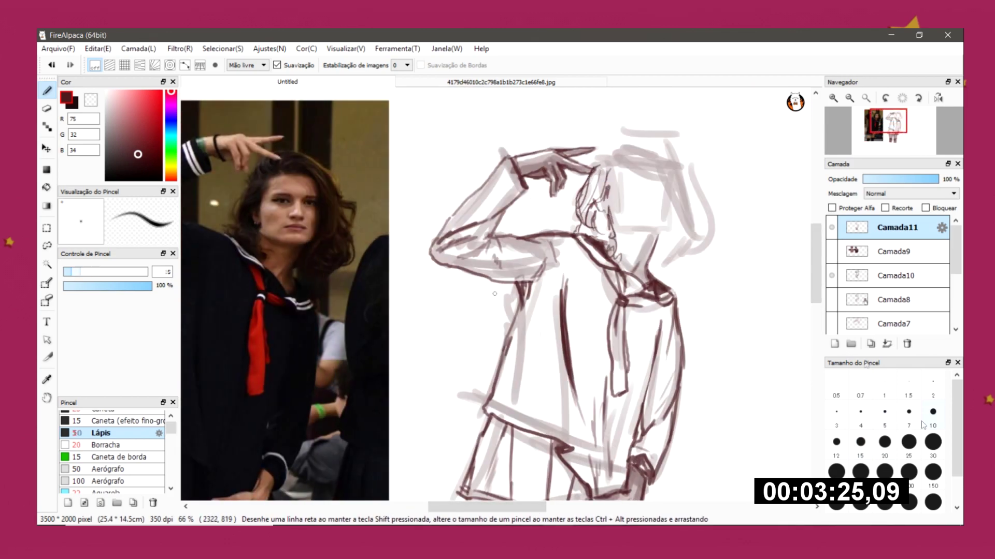
click(908, 411)
drag(590, 176, 575, 233)
drag(597, 165, 628, 146)
mouse_move(661, 239)
mouse_down()
mouse_move(611, 165)
mouse_move(640, 264)
mouse_up()
Step: Hide the sketch layer Camada10 and shade the third figure's hair, blouse and skirt with the pencil at size 25
click(897, 275)
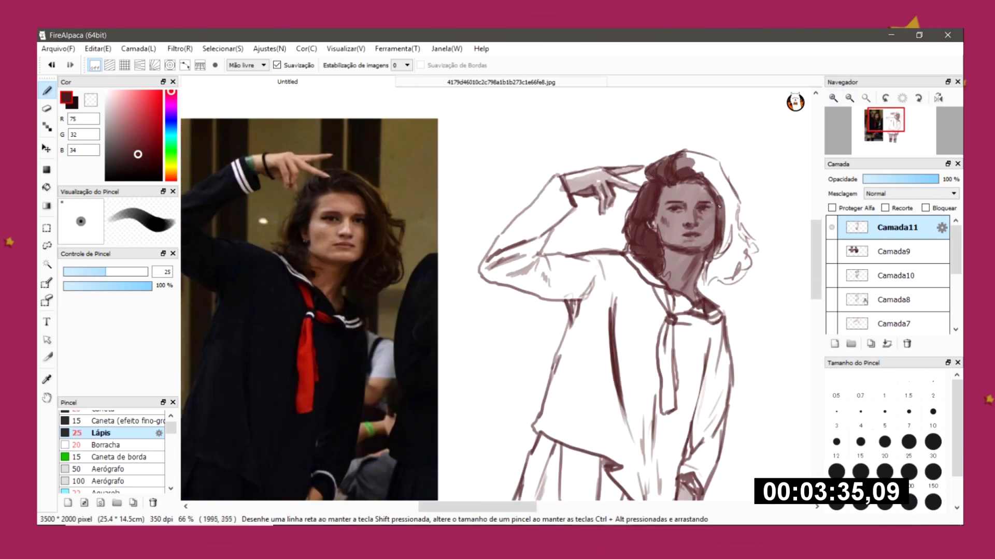
drag(715, 253, 715, 169)
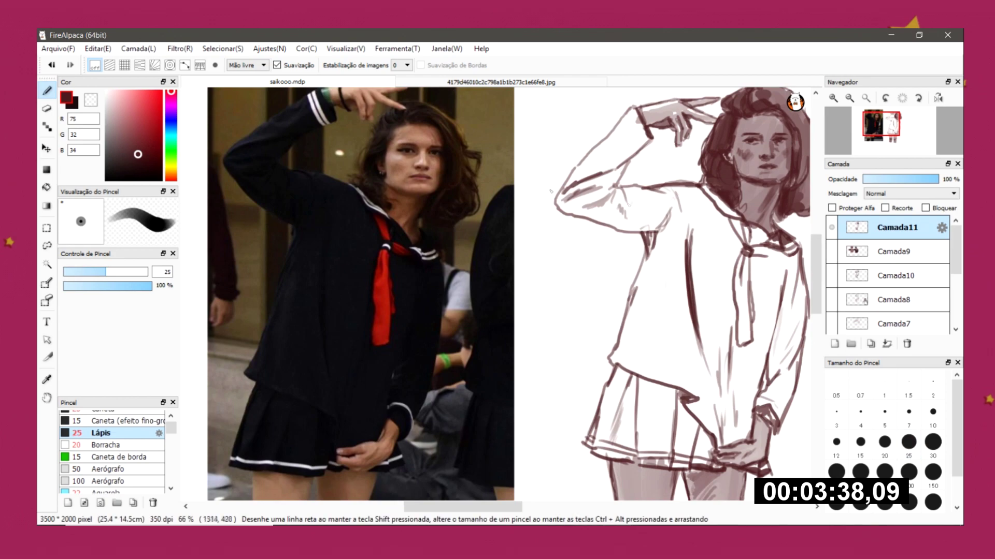
mouse_move(668, 200)
mouse_down()
mouse_move(559, 206)
mouse_move(648, 197)
mouse_move(673, 321)
mouse_move(647, 373)
mouse_move(737, 397)
mouse_move(777, 270)
mouse_move(798, 342)
mouse_move(658, 425)
mouse_move(637, 452)
mouse_up()
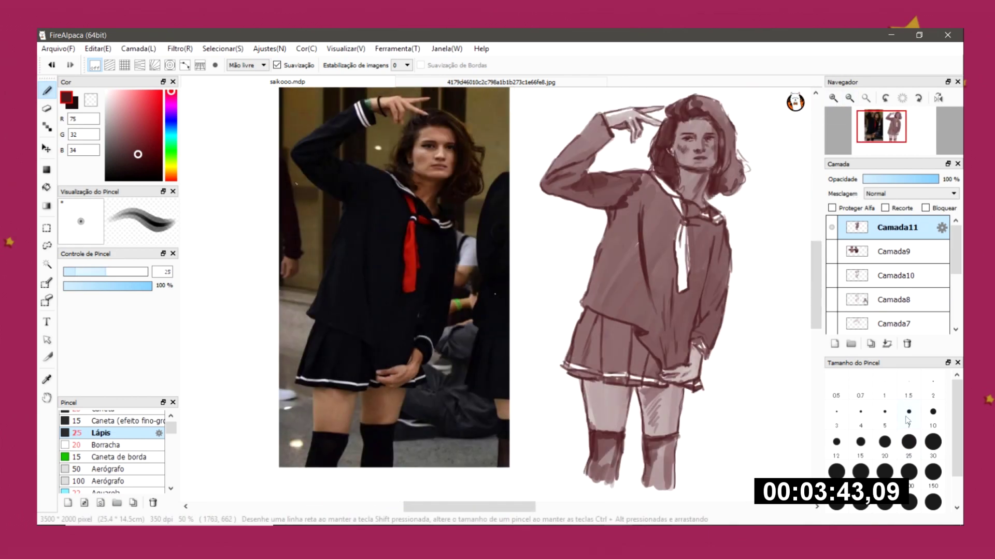
Step: Add light accents to the third figure's face and white stripes to the cuff at size 7, then deepen the skirt's shadows at size 25
key(ctrl+plus)
key(ctrl+plus)
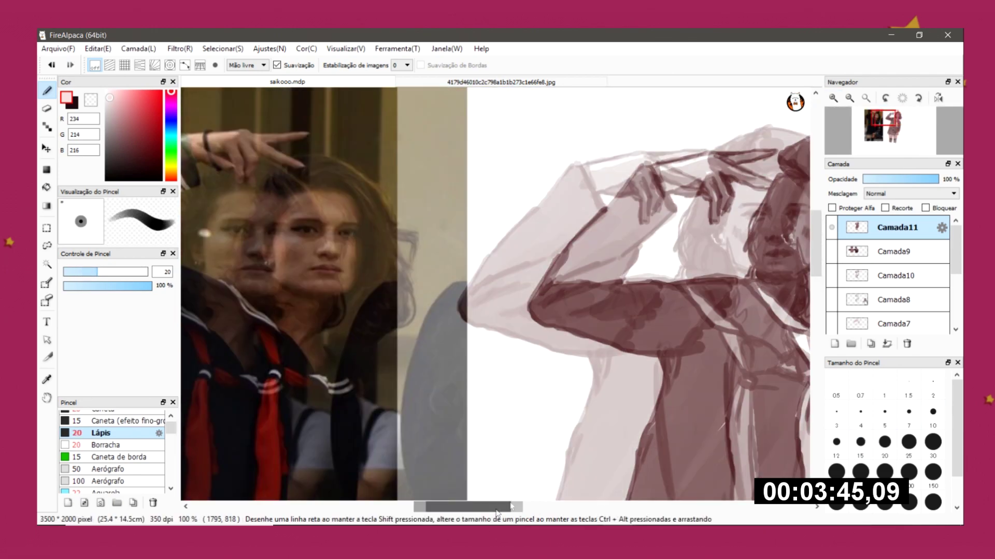
click(908, 412)
alt+click(775, 233)
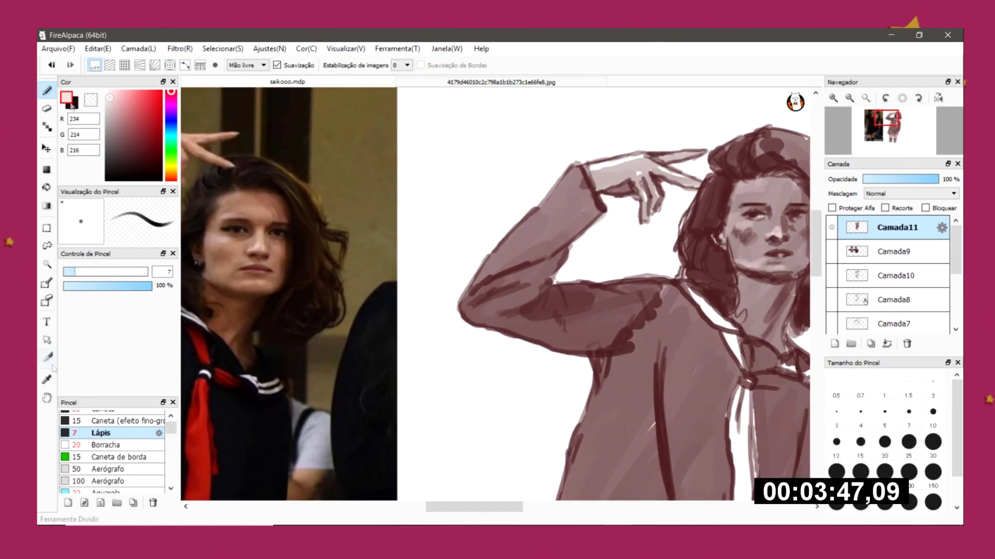
scroll(592, 235, down, 1)
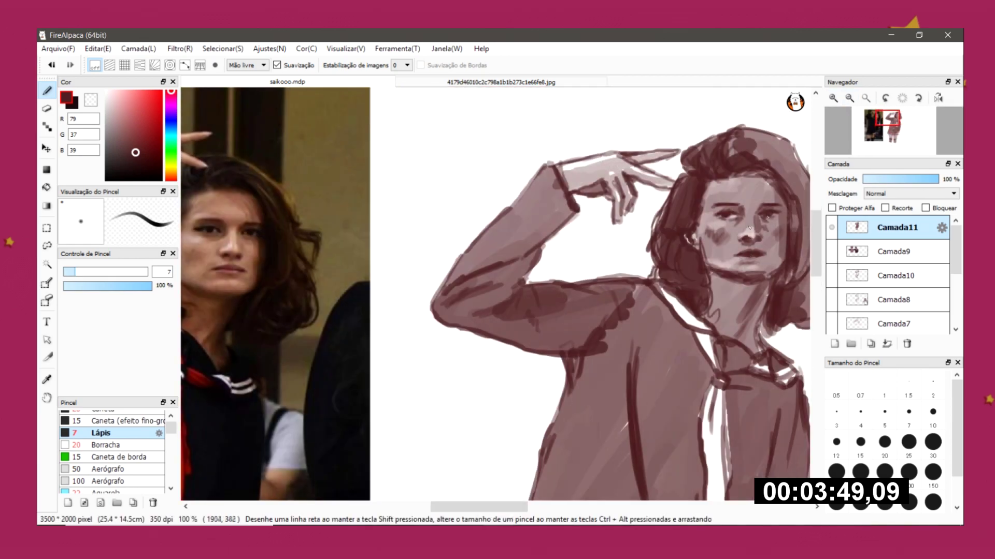
scroll(782, 163, down, 1)
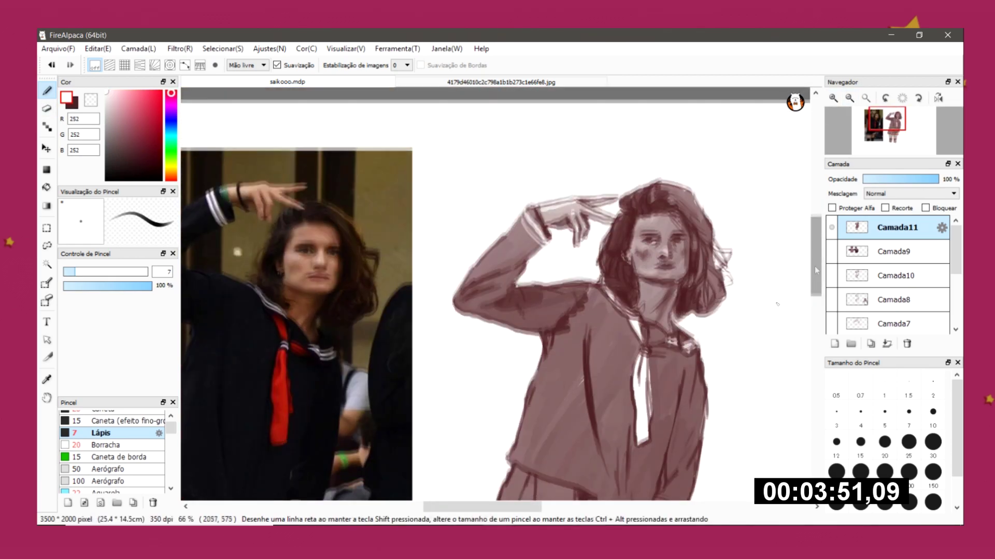
drag(537, 415, 612, 252)
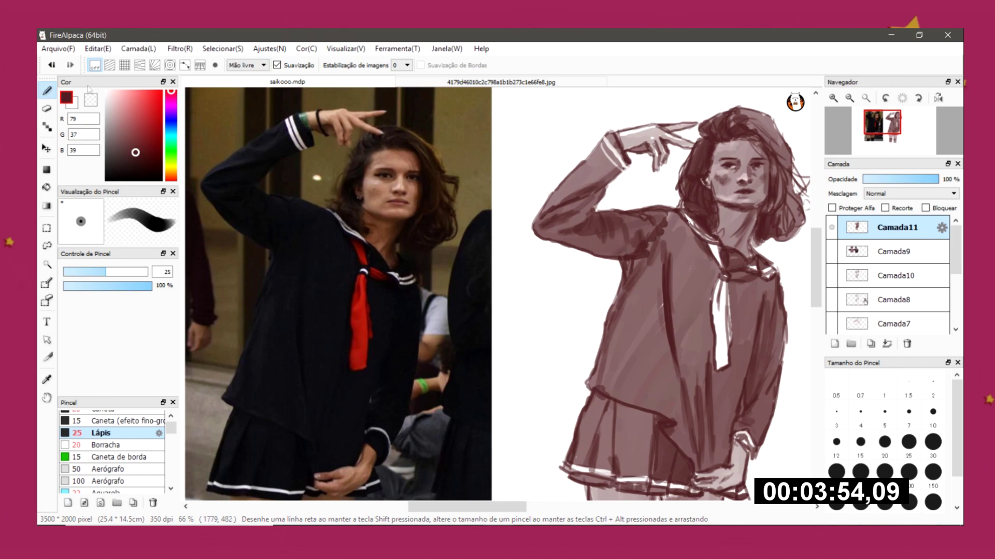
key(x)
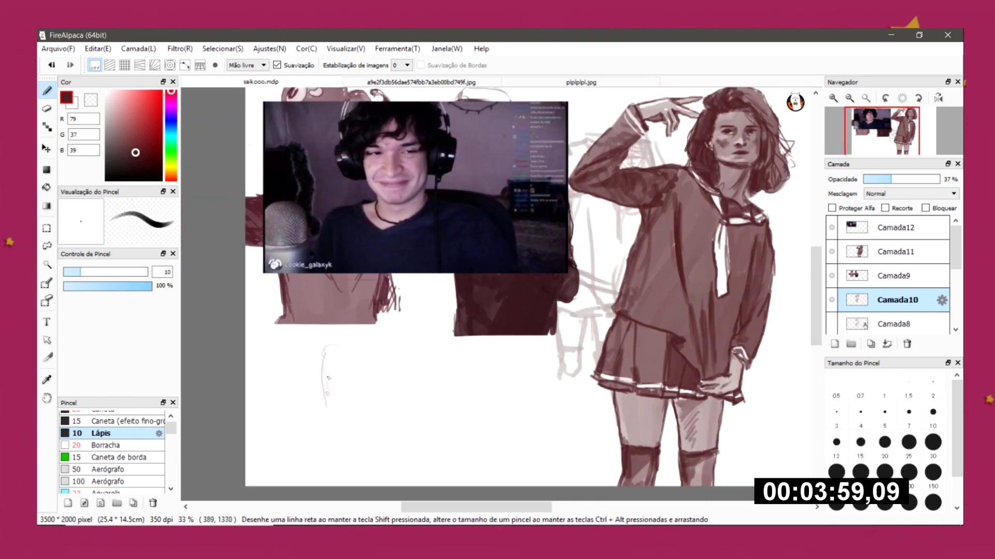
Step: Sketch the headphone-wearing figure's head, shoulders and microphone below the webcam reference on layer Camada10 with the pencil at size 15
mouse_move(352, 345)
mouse_down()
mouse_move(363, 394)
mouse_move(330, 443)
mouse_up()
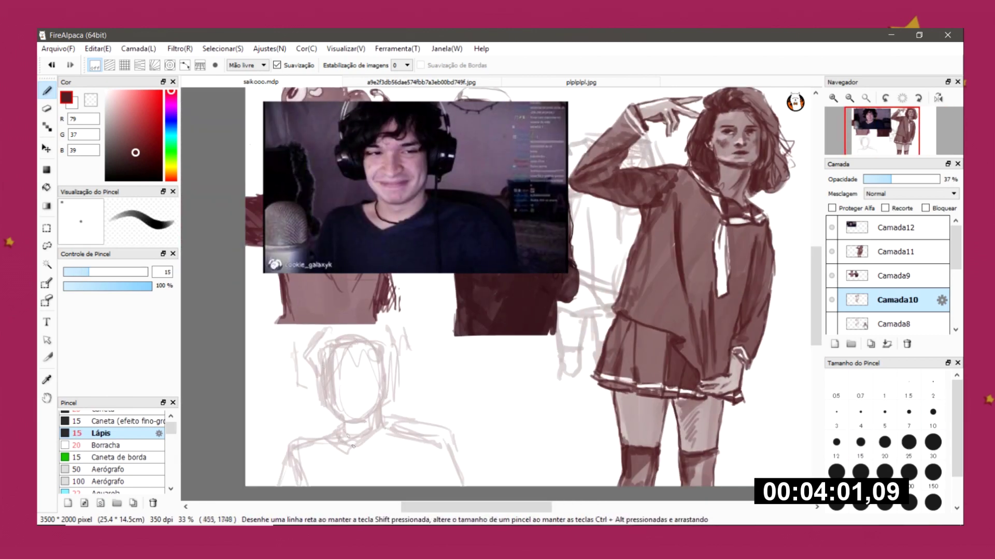
drag(397, 376, 359, 350)
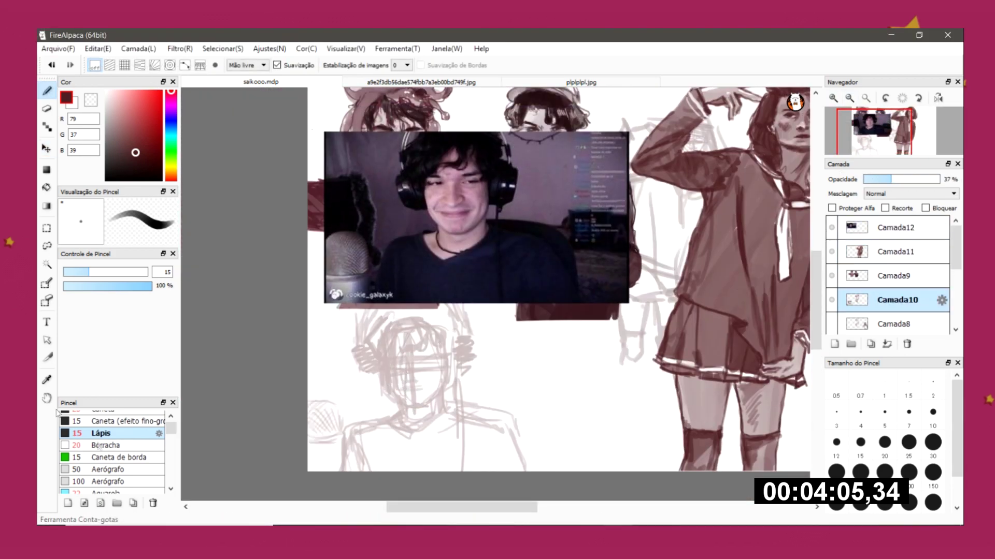
Step: Erase the facial sketch of the headphone-wearing figure and redraw the face guides and fringe with the pencil at size 15
key(e)
drag(394, 331, 435, 399)
key(b)
mouse_move(415, 316)
mouse_down()
mouse_move(394, 383)
mouse_move(440, 435)
mouse_up()
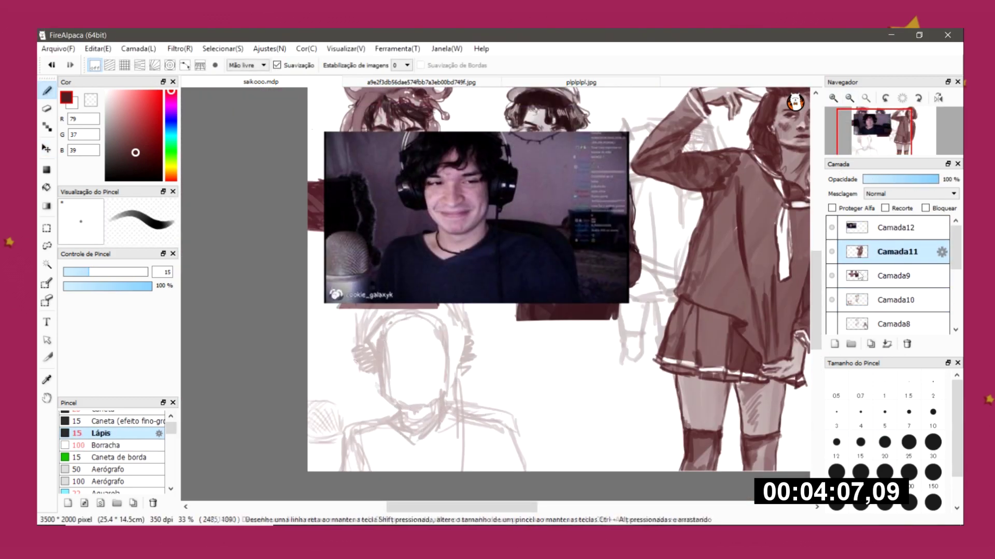
mouse_move(388, 326)
mouse_down()
mouse_move(410, 359)
mouse_move(399, 391)
mouse_up()
drag(396, 326, 430, 363)
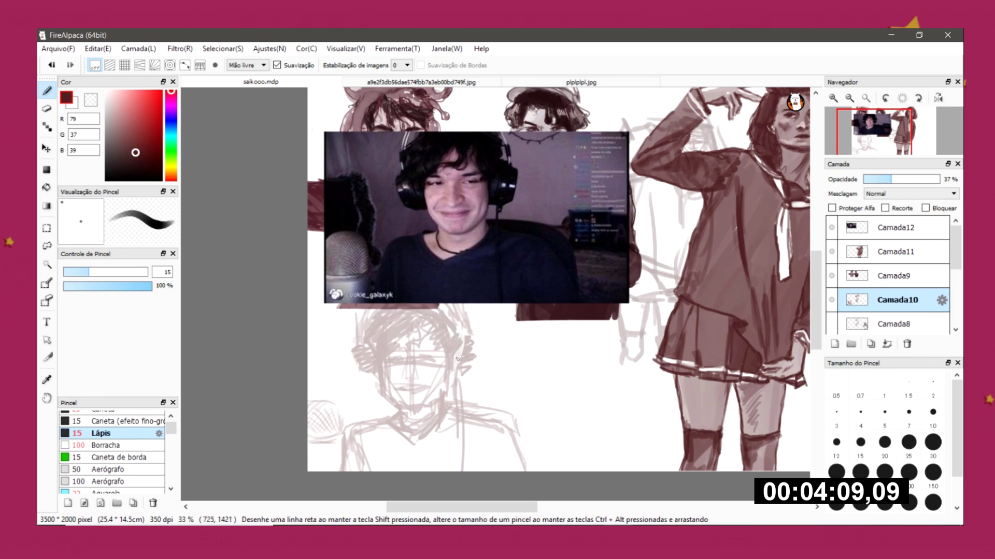
Step: Draw the eyes, eyebrows, curly hair, face outline and headphones over the sketch on layer Camada11 with the pencil at size 10
drag(373, 311, 367, 314)
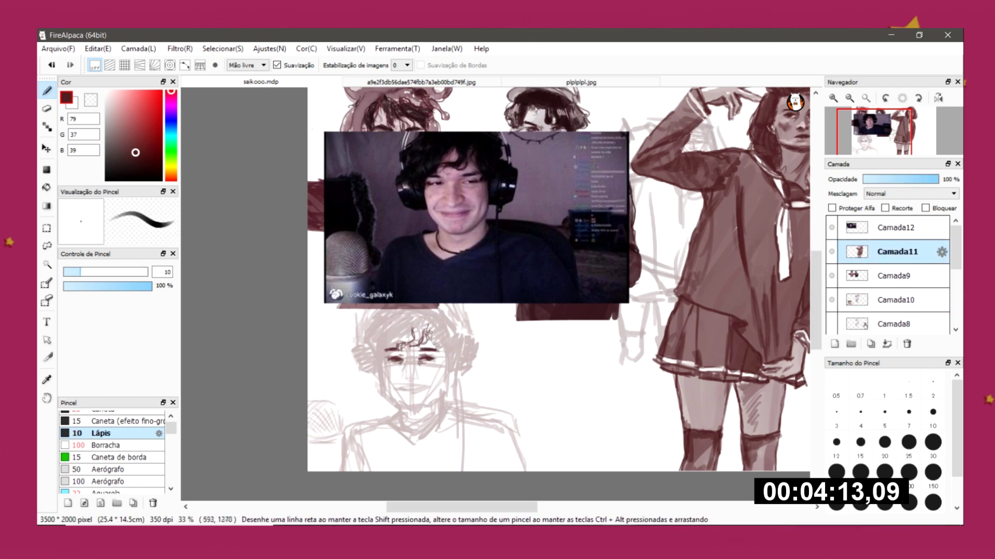
drag(357, 346, 384, 395)
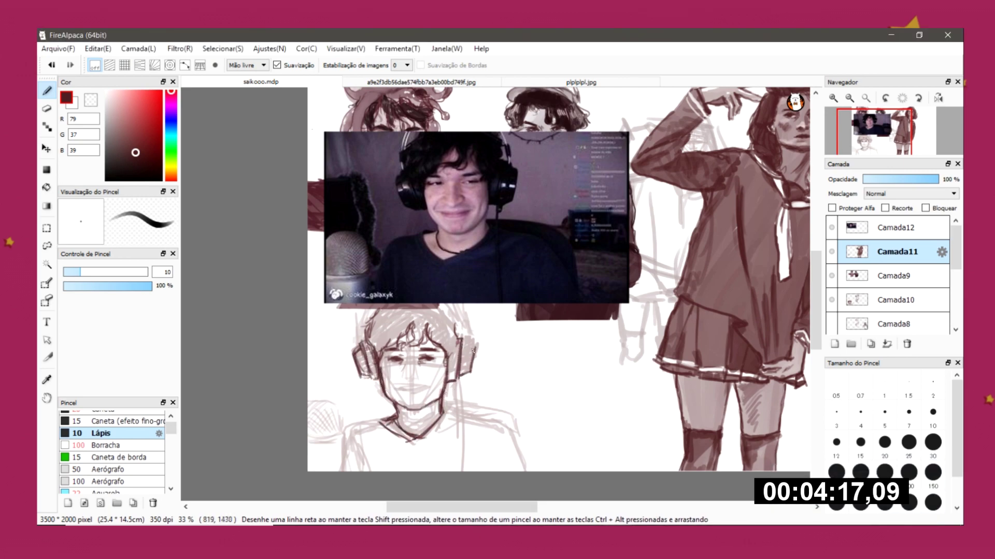
drag(458, 386, 461, 389)
drag(466, 339, 455, 382)
Step: Shade the headphone-wearing figure's hair and headphones with the pencil at size 25
drag(426, 316, 456, 360)
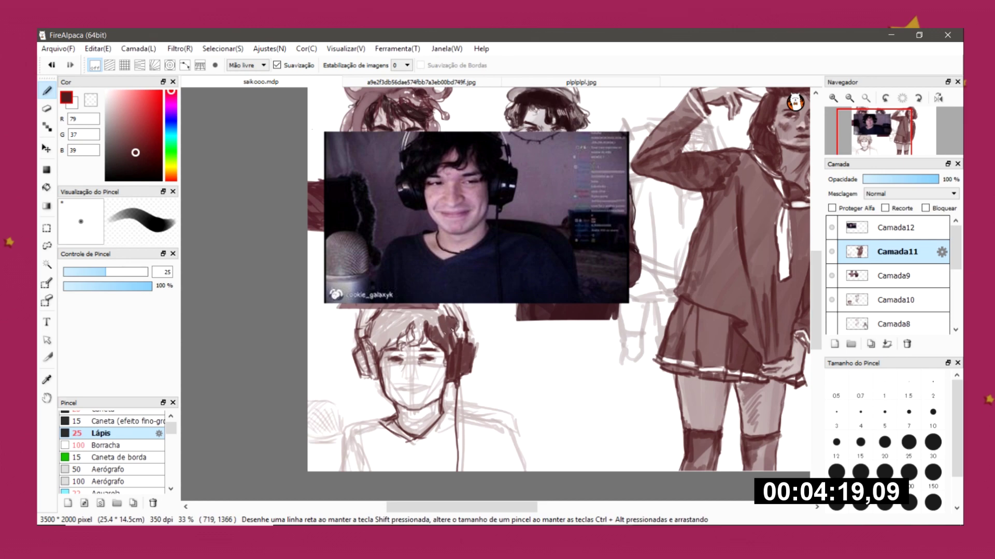
drag(420, 330, 366, 349)
mouse_move(406, 310)
mouse_down()
mouse_move(376, 360)
mouse_move(418, 386)
mouse_move(379, 383)
mouse_up()
Step: Draw the nose, smiling mouth and neck details of the headphone-wearing figure with the pencil at sizes 20 and 15
click(908, 441)
key(ctrl+plus)
key(ctrl+z)
key(ctrl+z)
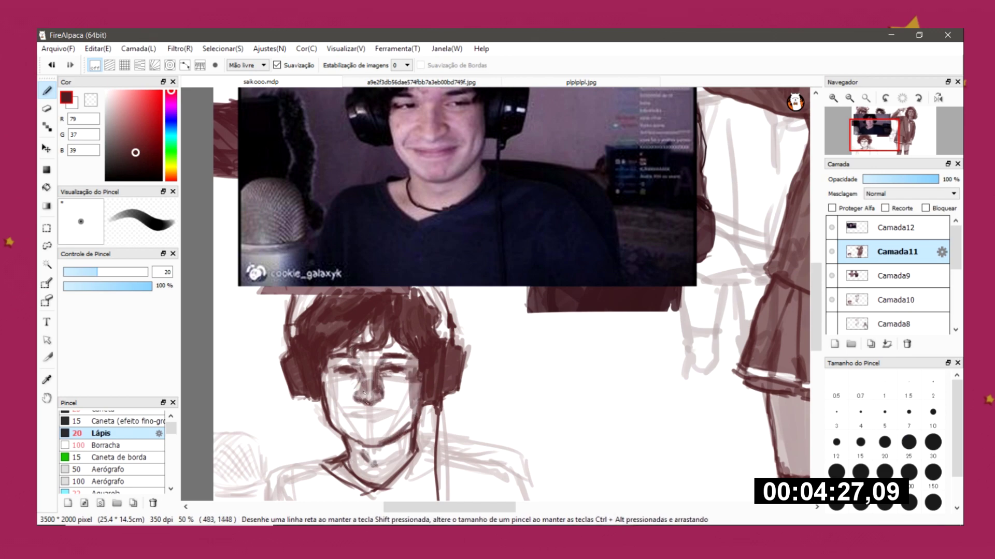
ctrl+alt+drag(364, 393, 381, 408)
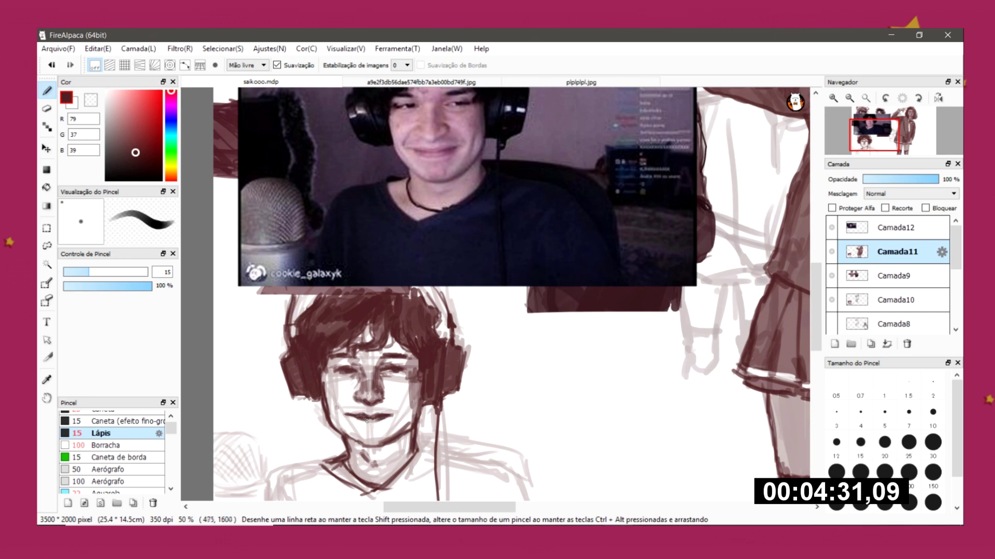
mouse_move(395, 424)
mouse_down()
mouse_move(342, 417)
mouse_move(363, 420)
mouse_up()
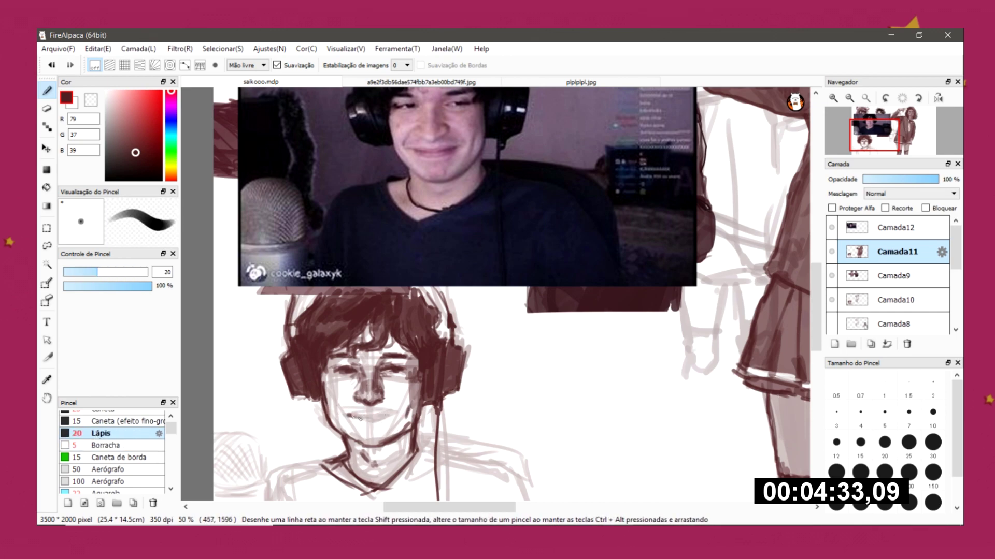
mouse_move(433, 408)
ctrl+alt+mouse_down()
mouse_move(378, 424)
mouse_move(419, 459)
ctrl+alt+mouse_up()
Step: Hide the sketch layer Camada10 and shade the headphone-wearing figure's face and neck with a light tone
click(831, 300)
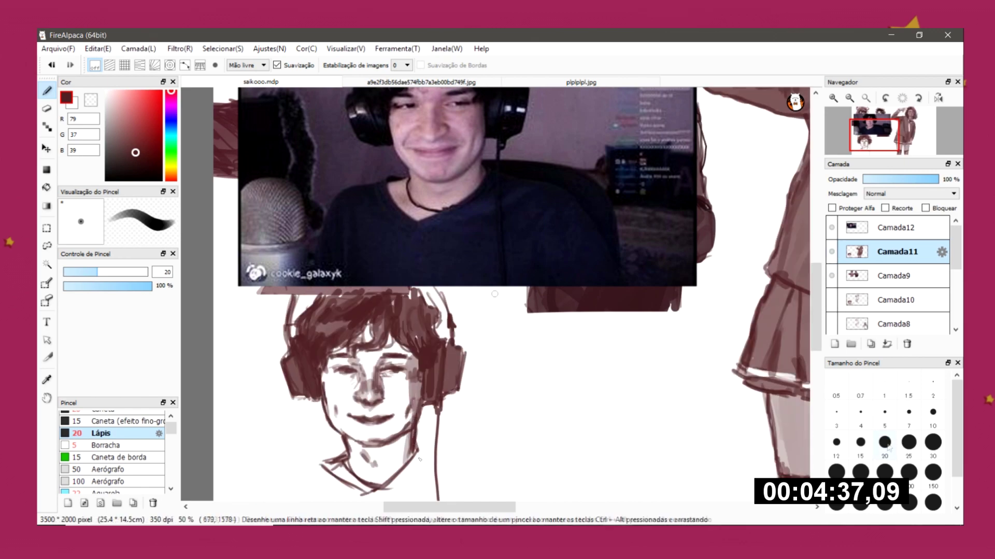
drag(331, 353, 357, 409)
drag(363, 363, 404, 440)
drag(337, 352, 342, 456)
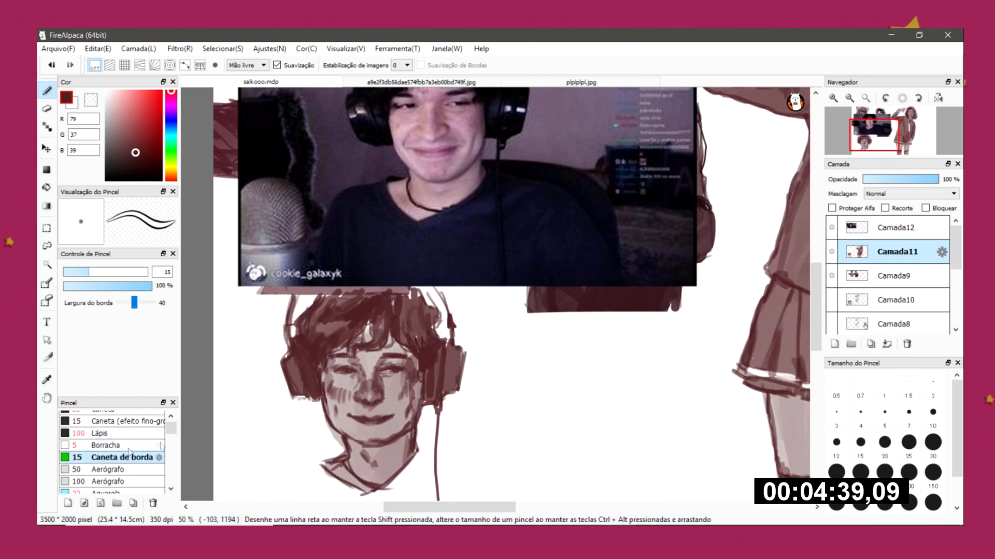
Step: Show the sketch layer Camada10 again and outline the headphone-wearing figure's shoulders and arms with the pencil at size 15
scroll(466, 362, down, 1)
click(832, 300)
scroll(466, 336, down, 1)
mouse_move(341, 394)
ctrl+alt+mouse_down()
mouse_move(320, 392)
mouse_move(256, 470)
ctrl+alt+mouse_up()
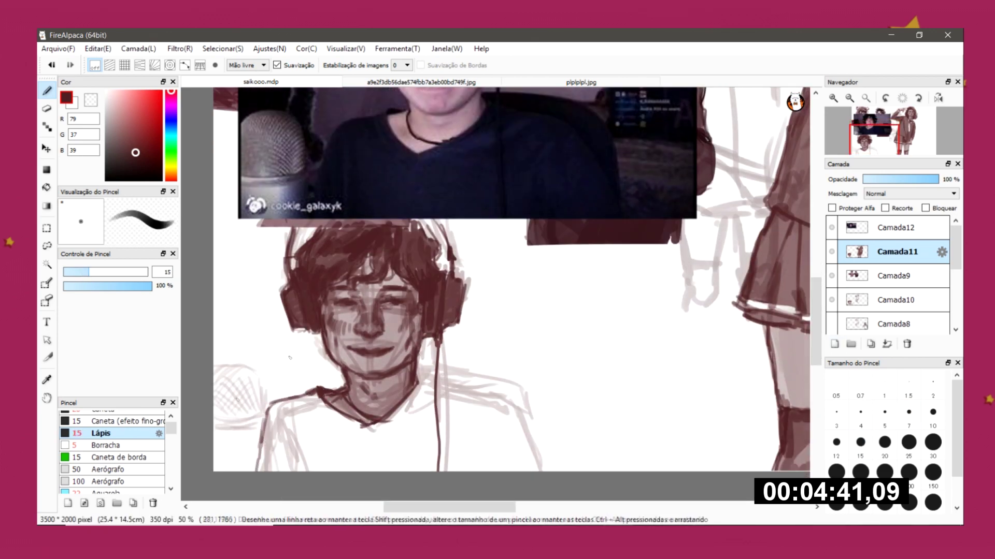
drag(481, 409, 531, 469)
Step: Shade the headphone-wearing figure's sweater with the pencil at size 100, then the chair back behind the shoulder at size 25
ctrl+alt+drag(415, 399, 446, 399)
drag(435, 394, 383, 430)
drag(528, 409, 321, 466)
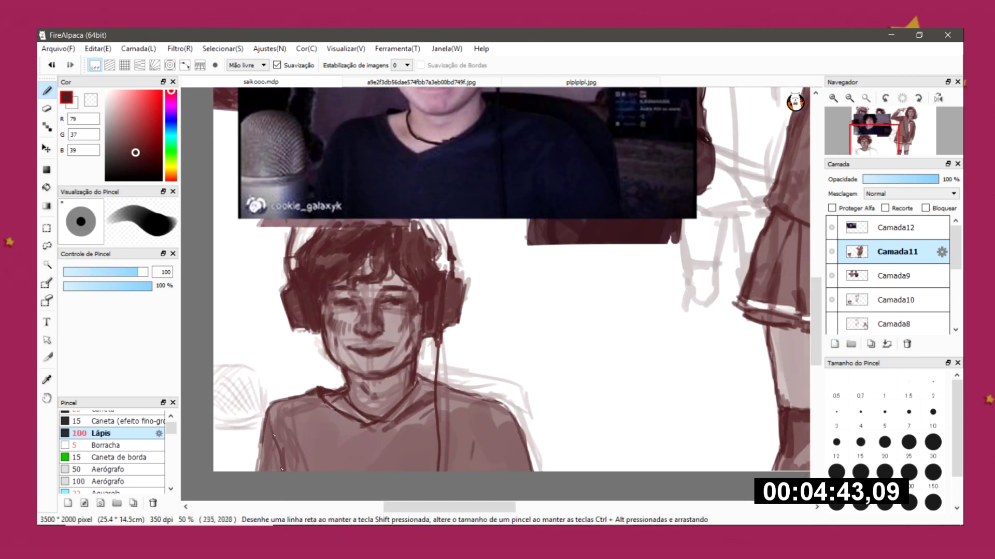
drag(383, 399, 259, 466)
mouse_move(441, 373)
ctrl+alt+mouse_down()
mouse_move(420, 373)
mouse_move(443, 369)
mouse_move(512, 400)
ctrl+alt+mouse_up()
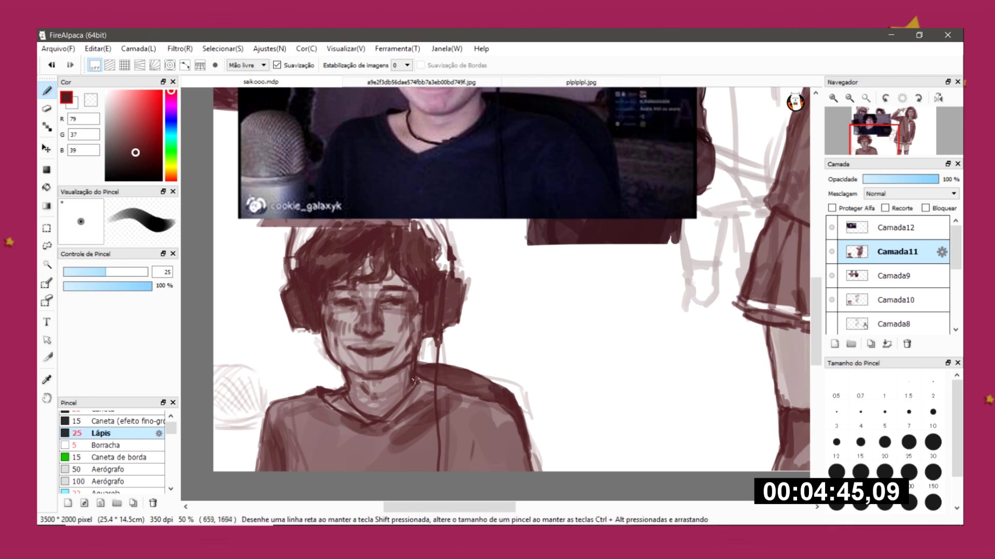
Step: Add white highlights to the headphone-wearing figure's hair and headphones with the pencil at size 7
scroll(413, 381, up, 3)
mouse_move(413, 381)
ctrl+alt+mouse_down()
mouse_move(386, 369)
mouse_move(422, 404)
ctrl+alt+mouse_up()
key(x)
scroll(467, 310, down, 1)
key(x)
scroll(621, 191, down, 3)
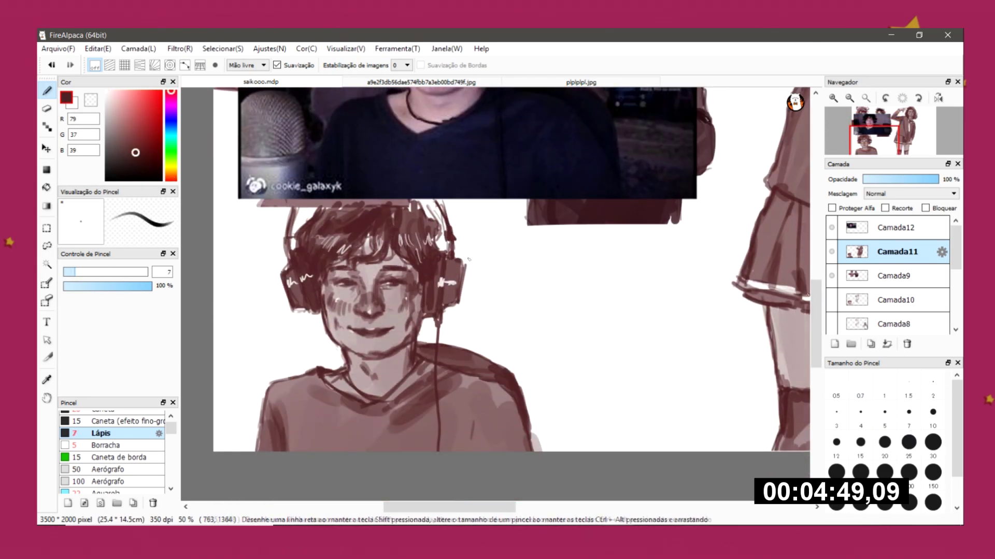
scroll(469, 259, up, 3)
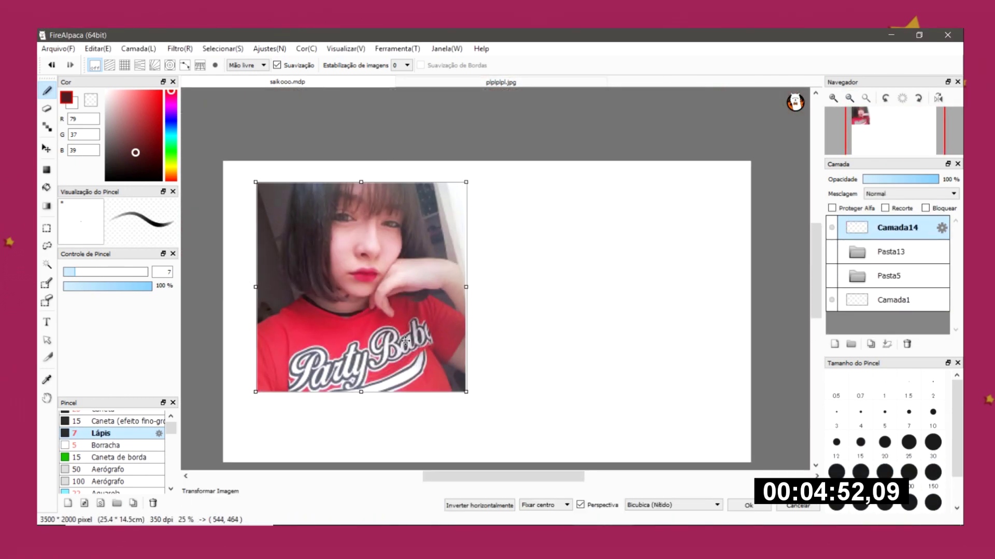
Step: Place the red T-shirt reference photo and draw a straight-edged square frame beside it with the pencil on layer Camada15
key(Return)
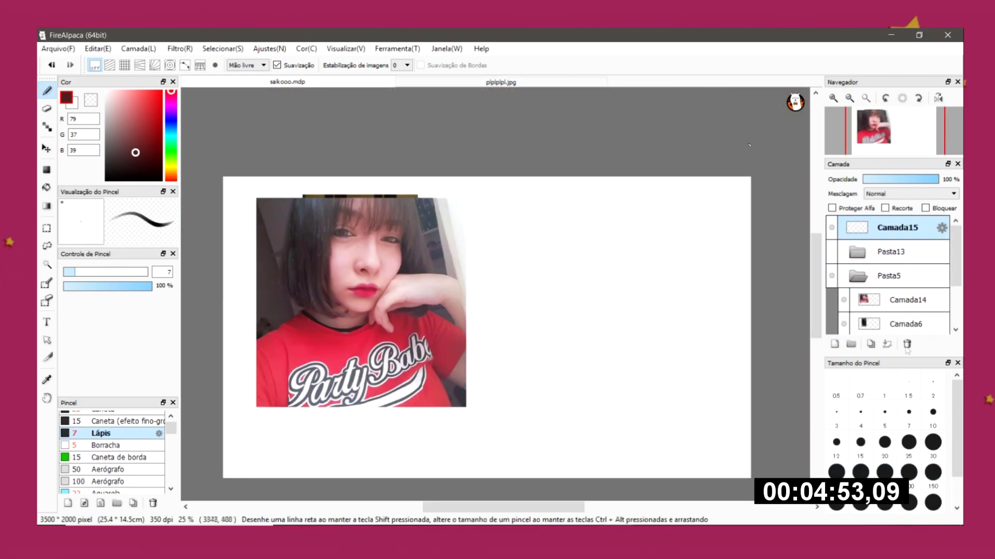
shift+click(717, 407)
shift+click(716, 202)
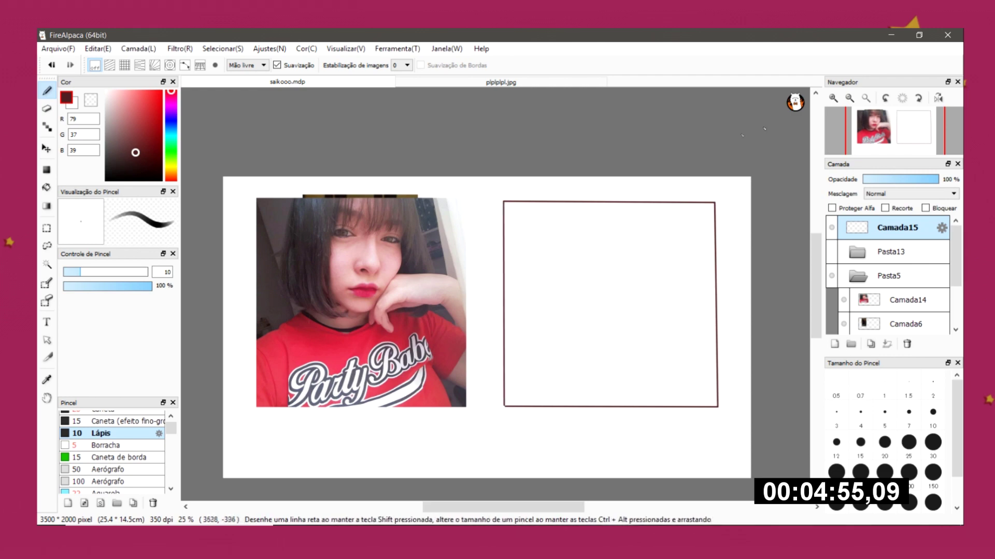
Step: Add a new layer and rough in the framed portrait's bob hair, head shape, facial guides and arm positions with the pencil at size 25
key(ctrl+shift+n)
click(908, 472)
drag(548, 204, 544, 293)
drag(541, 291, 562, 306)
drag(562, 306, 510, 335)
drag(665, 315, 692, 329)
drag(665, 381, 689, 409)
drag(529, 272, 534, 280)
drag(583, 233, 658, 241)
drag(580, 238, 655, 243)
drag(635, 228, 619, 300)
drag(648, 228, 657, 279)
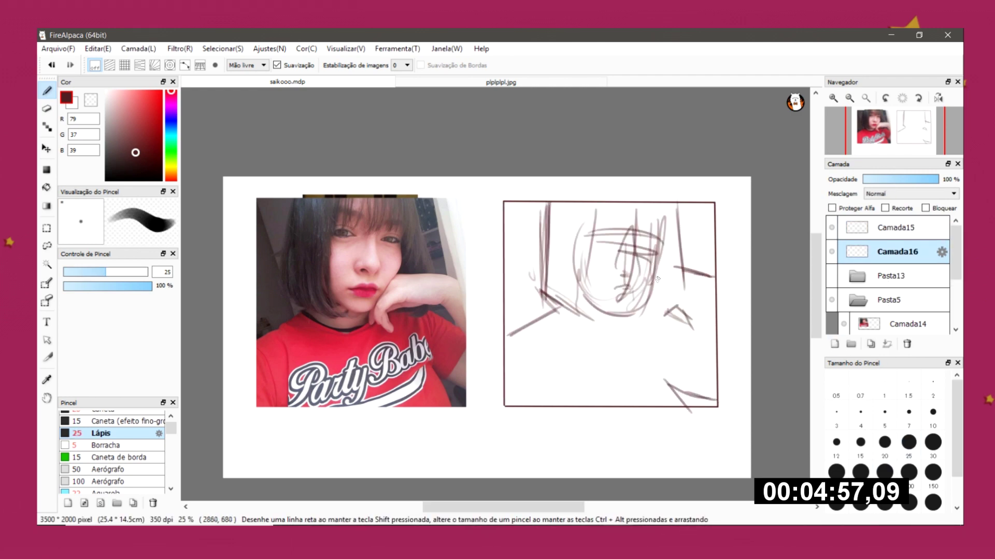
Step: Sketch the framed portrait's hand under the chin, the forearm, the neckline, the sleeves and the sides of the hair
drag(671, 321, 699, 409)
drag(622, 248, 565, 334)
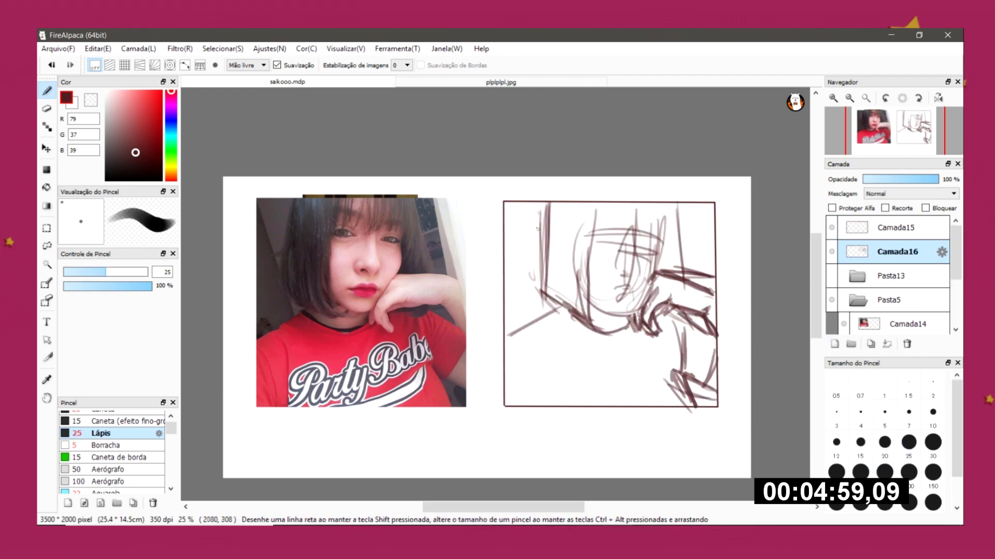
drag(663, 204, 658, 280)
drag(683, 199, 684, 275)
mouse_move(555, 306)
mouse_down()
mouse_move(505, 347)
mouse_move(533, 406)
mouse_up()
drag(663, 355, 697, 399)
Step: Draw the framed portrait's eyes, eyebrows and nose over the sketch on layer Camada15 with a fine pencil at sizes 7 and 10
click(896, 228)
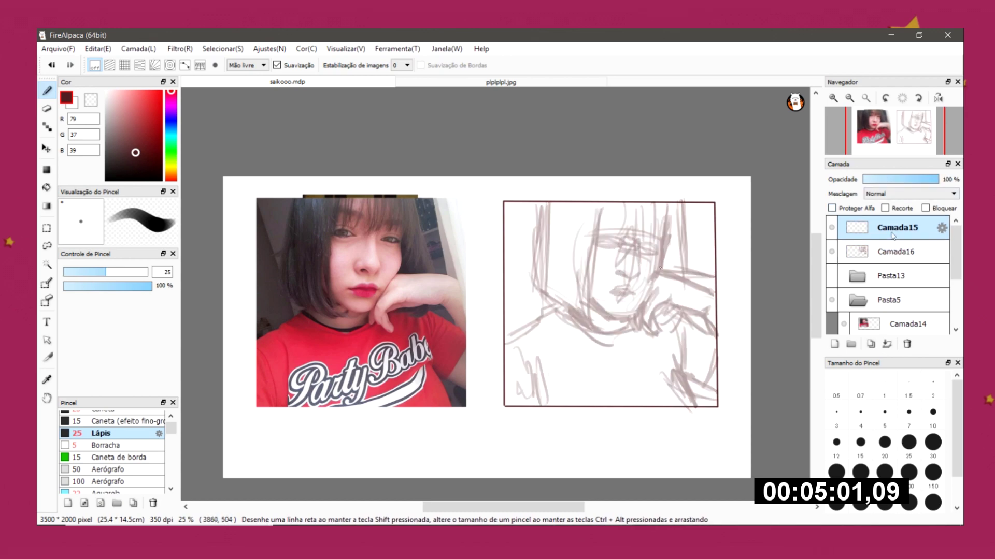
drag(595, 241, 618, 245)
click(933, 442)
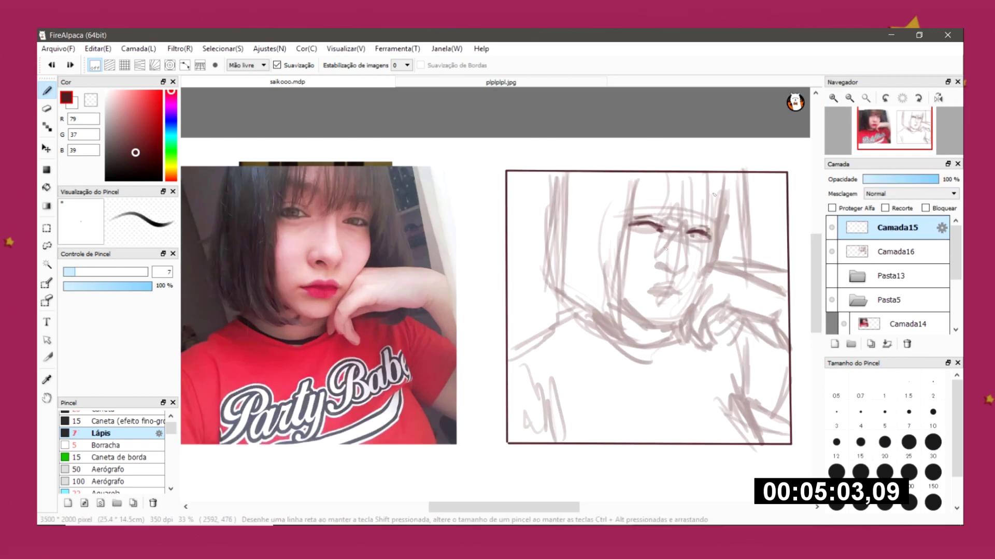
scroll(634, 253, up, 1)
drag(692, 228, 706, 225)
click(932, 442)
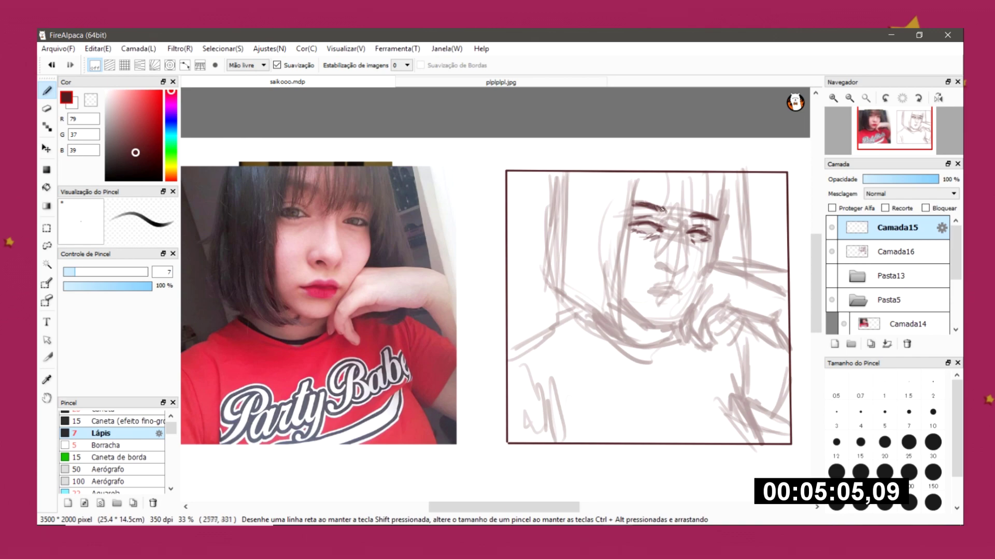
drag(632, 203, 664, 207)
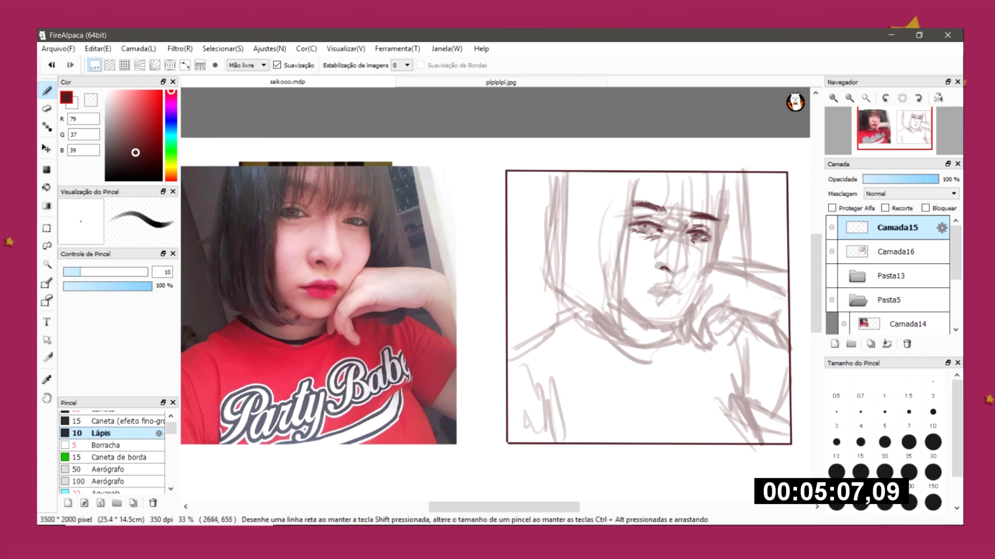
Step: Draw the lips and shade the nose, eye sockets, cheeks and forehead of the framed portrait with the pencil at sizes 30 and 50
drag(670, 272, 674, 272)
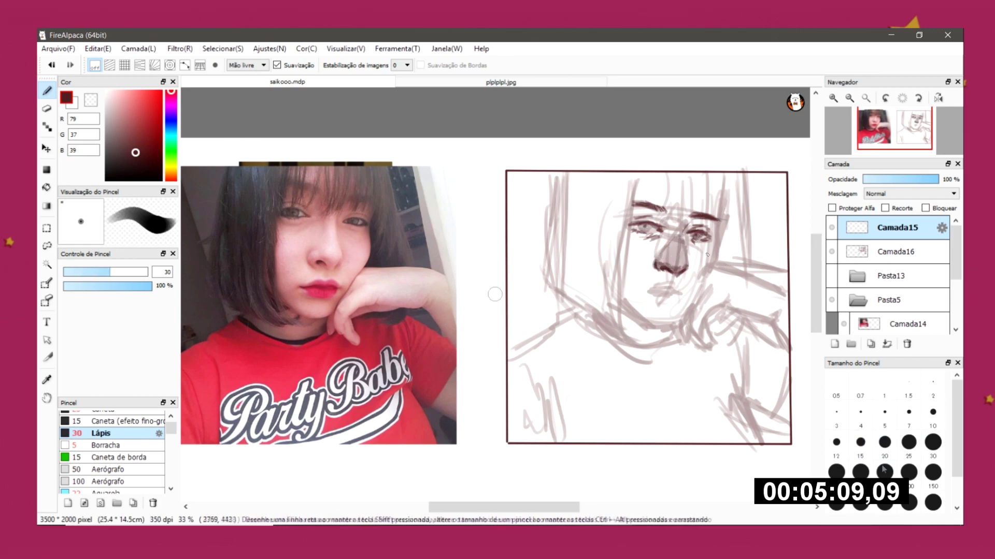
drag(689, 221, 706, 231)
mouse_move(647, 212)
mouse_down()
mouse_move(663, 230)
mouse_move(717, 241)
mouse_up()
mouse_move(673, 296)
mouse_down()
mouse_move(694, 296)
mouse_move(658, 297)
mouse_up()
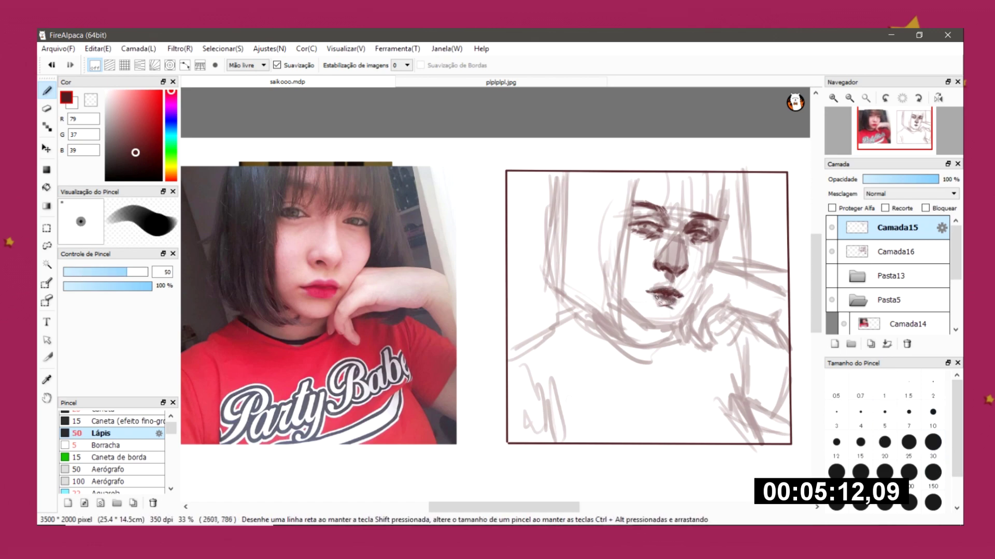
drag(635, 259, 640, 316)
drag(627, 179, 657, 220)
drag(689, 243, 705, 280)
Step: Draw the jawline, the hand under the chin and the forearm with the pencil at sizes 25 and 15
click(909, 442)
click(908, 442)
drag(642, 319, 677, 329)
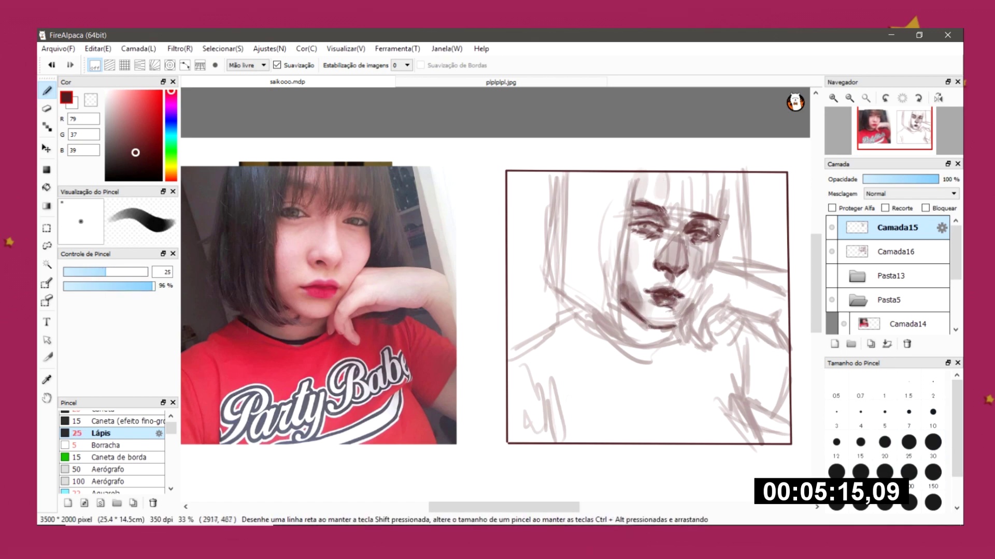
click(932, 441)
mouse_move(712, 268)
mouse_down()
mouse_move(702, 292)
mouse_move(788, 336)
mouse_move(756, 275)
mouse_up()
drag(756, 275, 788, 285)
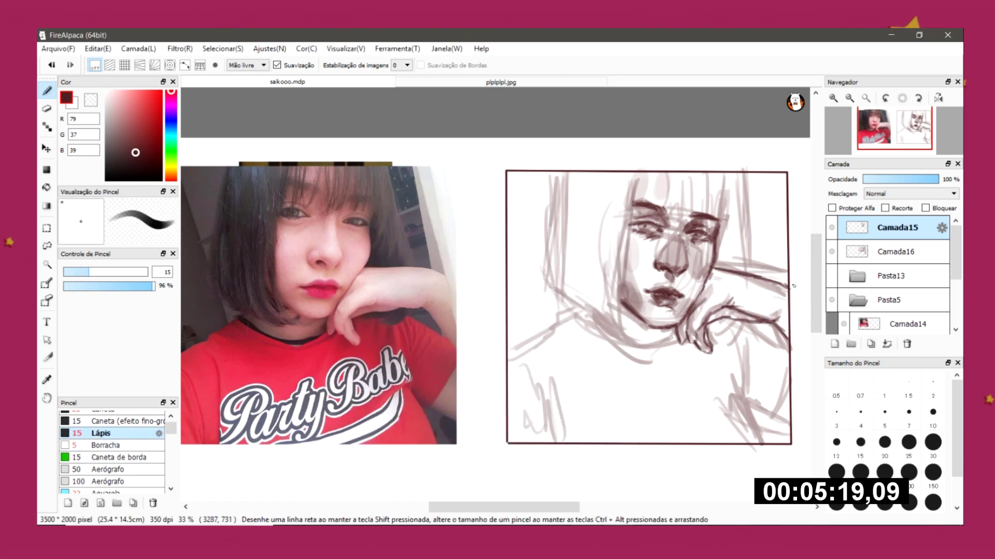
Step: Outline the T-shirt's neckline, shoulders and sleeves over the sketch with the pencil
click(933, 442)
mouse_move(580, 309)
mouse_down()
mouse_move(629, 355)
mouse_move(655, 345)
mouse_move(578, 334)
mouse_move(505, 358)
mouse_move(549, 446)
mouse_up()
click(908, 472)
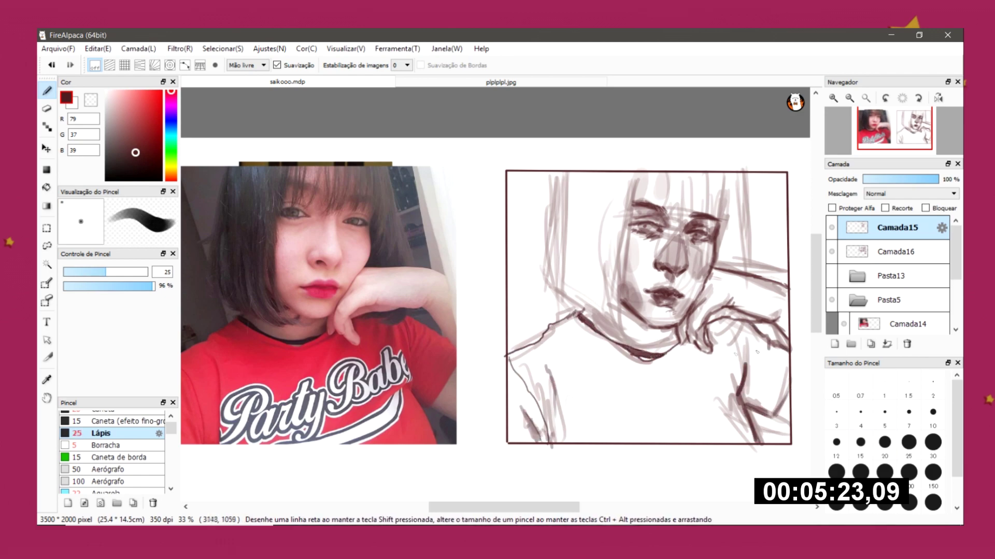
drag(746, 321, 650, 357)
Step: Fill the bob hair in dark maroon with broad vertical strokes, leaving thin gaps between the strands of the fringe
click(908, 501)
mouse_move(590, 177)
mouse_down()
mouse_move(562, 270)
mouse_move(621, 280)
mouse_up()
click(885, 472)
drag(637, 166, 654, 237)
drag(681, 166, 697, 228)
mouse_move(720, 165)
mouse_down()
mouse_move(746, 280)
mouse_move(723, 236)
mouse_up()
drag(730, 175, 749, 272)
Step: Hide sketch layer Camada16 and finish the hair and hand, cleaning up their edges with the eraser at size 7
key(e)
drag(552, 165, 555, 284)
key(e)
key(e)
drag(642, 168, 588, 168)
drag(549, 367, 533, 441)
key(e)
drag(679, 290, 700, 344)
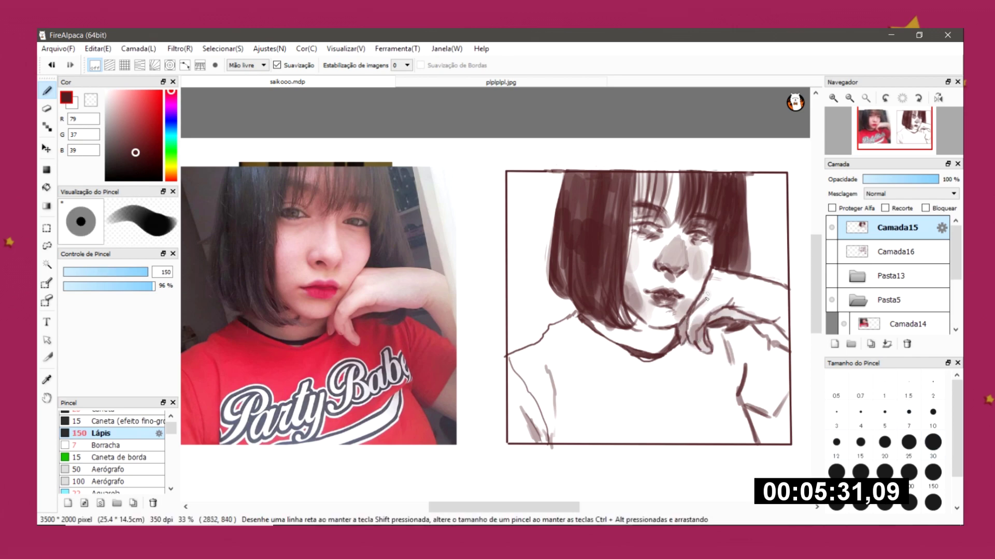
Step: Shade the arm and fill the T-shirt with translucent maroon using the pencil at size 150
drag(746, 311, 790, 337)
drag(780, 399, 785, 424)
drag(591, 311, 673, 362)
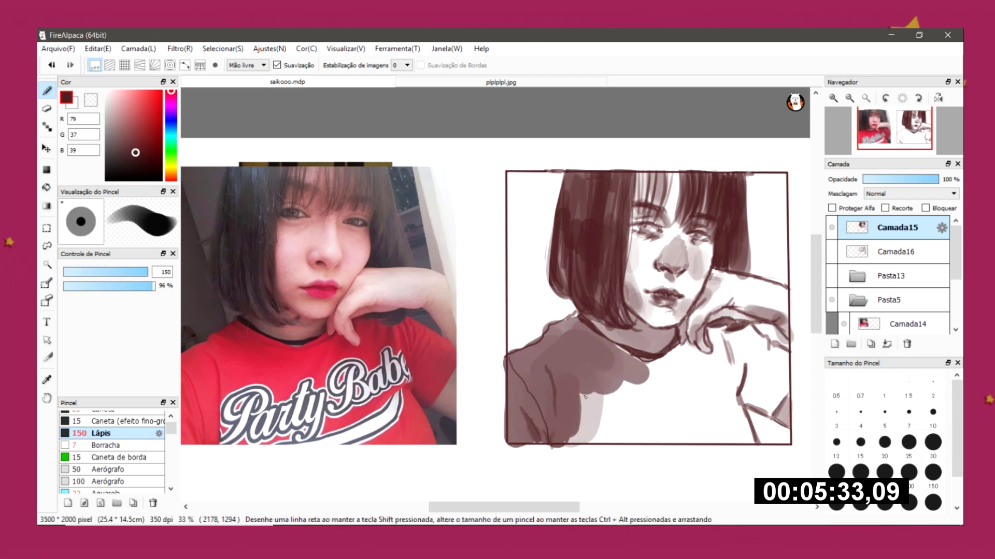
drag(518, 362, 642, 446)
drag(570, 336, 748, 397)
mouse_move(542, 357)
mouse_down()
mouse_move(550, 396)
mouse_move(575, 433)
mouse_move(624, 422)
mouse_move(648, 445)
mouse_up()
Step: Letter "Party" in near-white across the T-shirt's chest and switch back to maroon
key(x)
key(bracketleft)
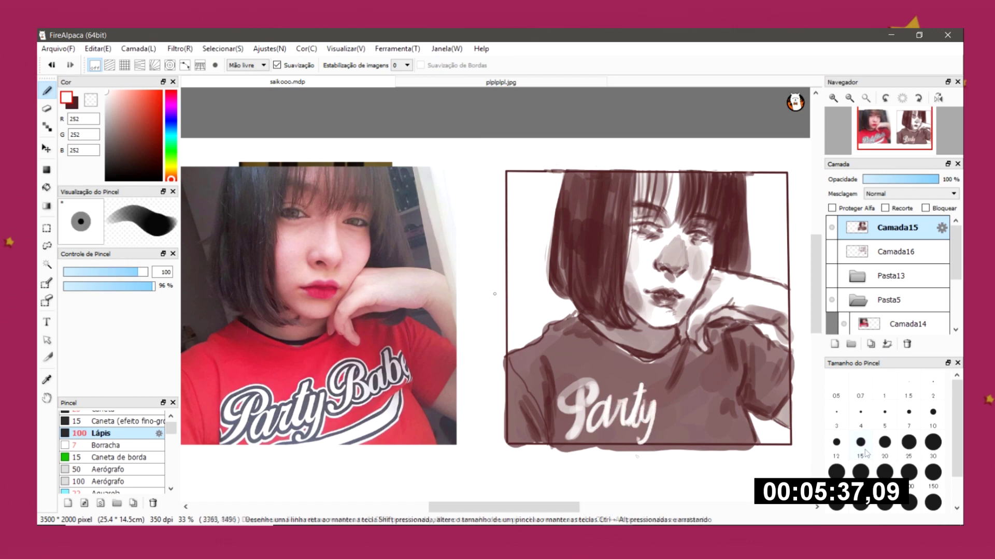
key(x)
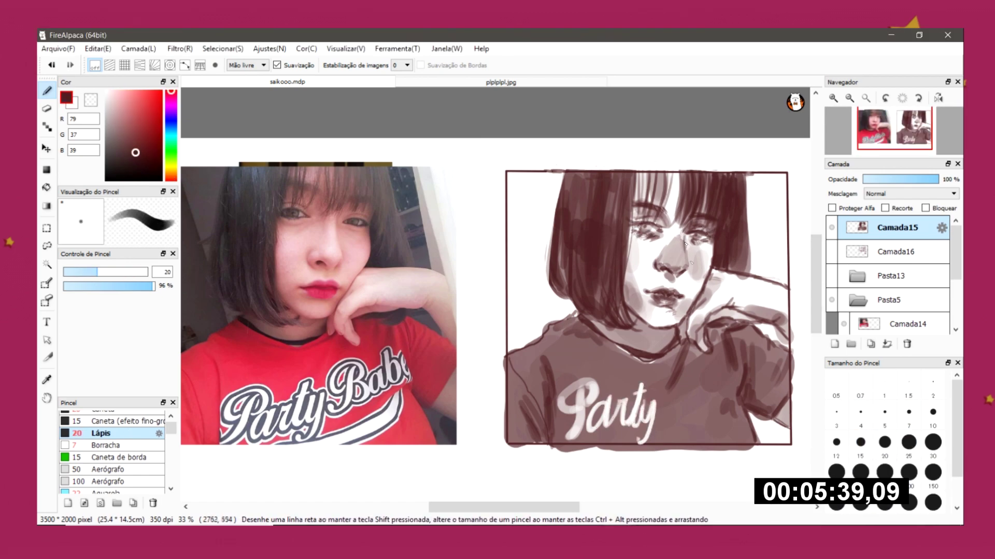
Step: Redraw the nose with the pencil at sizes 20 and 15 and deepen the soft shading on the face at size 100
key(bracketright)
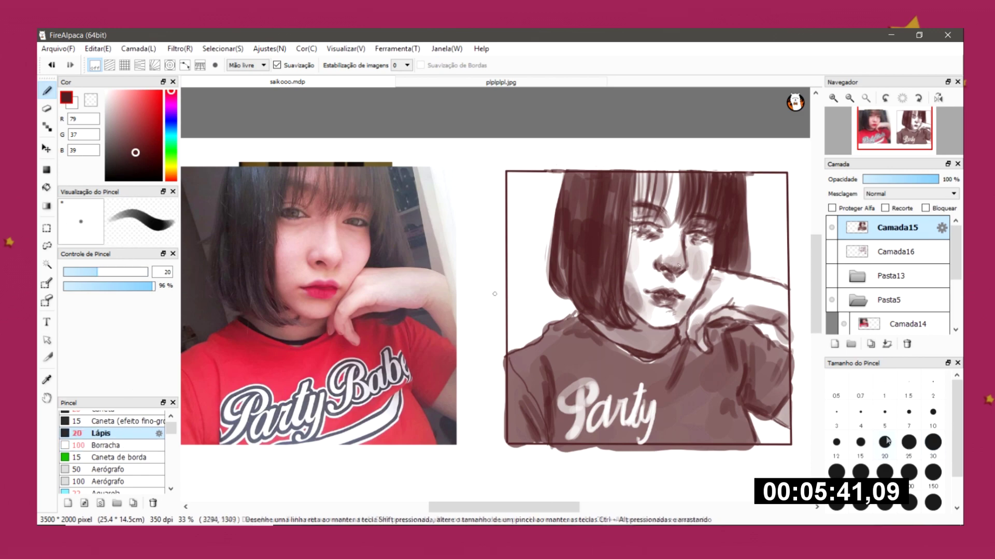
key(bracketleft)
key(bracketleft)
key(bracketleft)
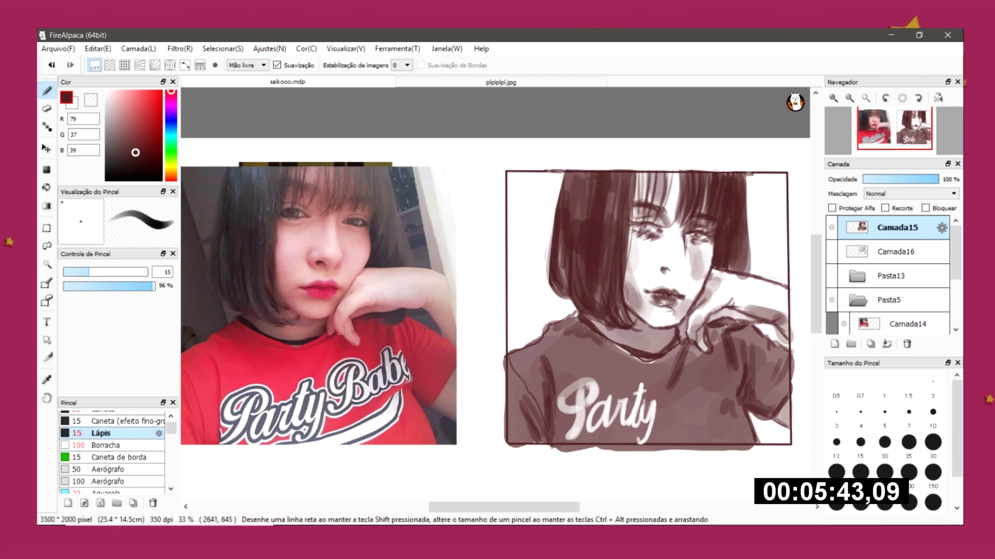
key(e)
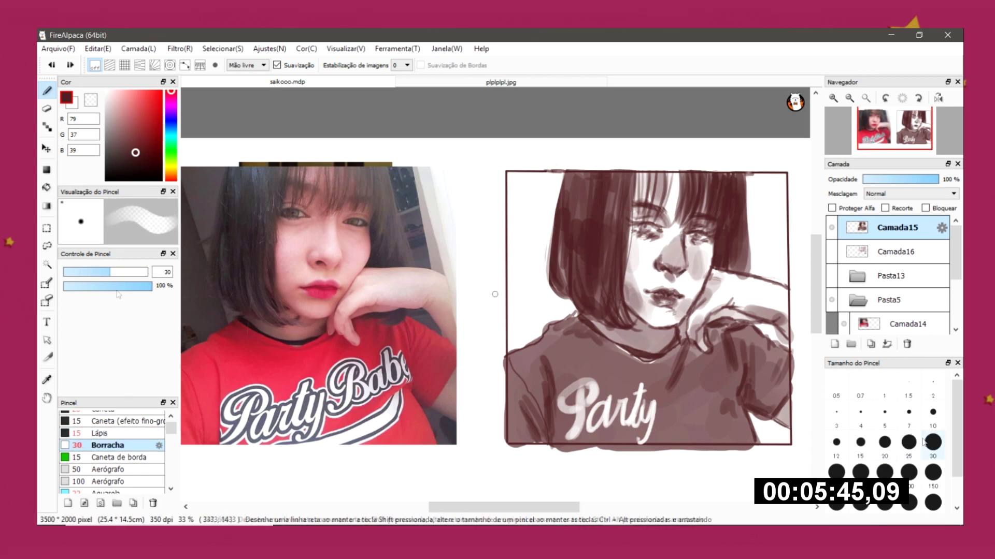
key(b)
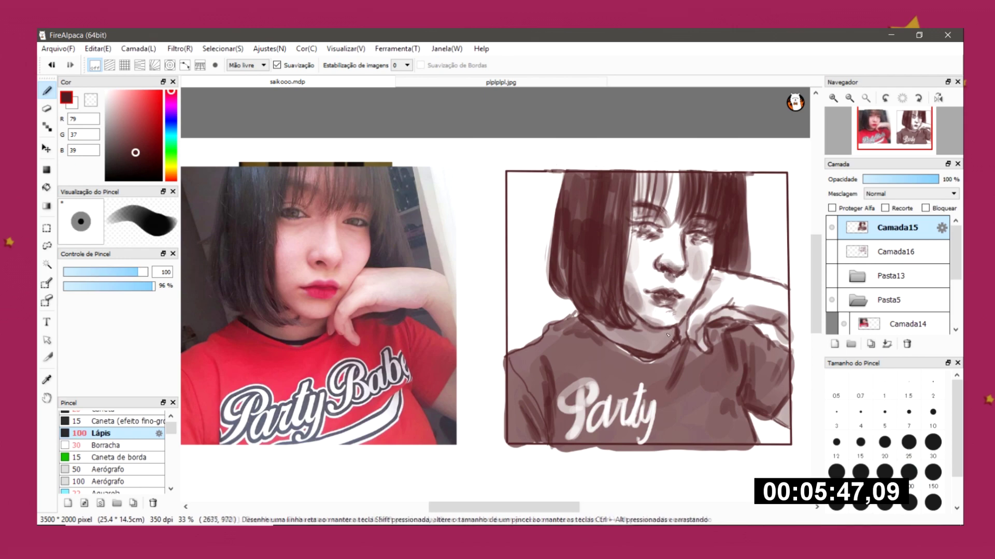
key(bracketright)
key(bracketright)
Step: Hatch blush lines on both cheeks and draw small flowers around the head with the pencil at size 25
drag(629, 244, 641, 269)
drag(697, 255, 708, 274)
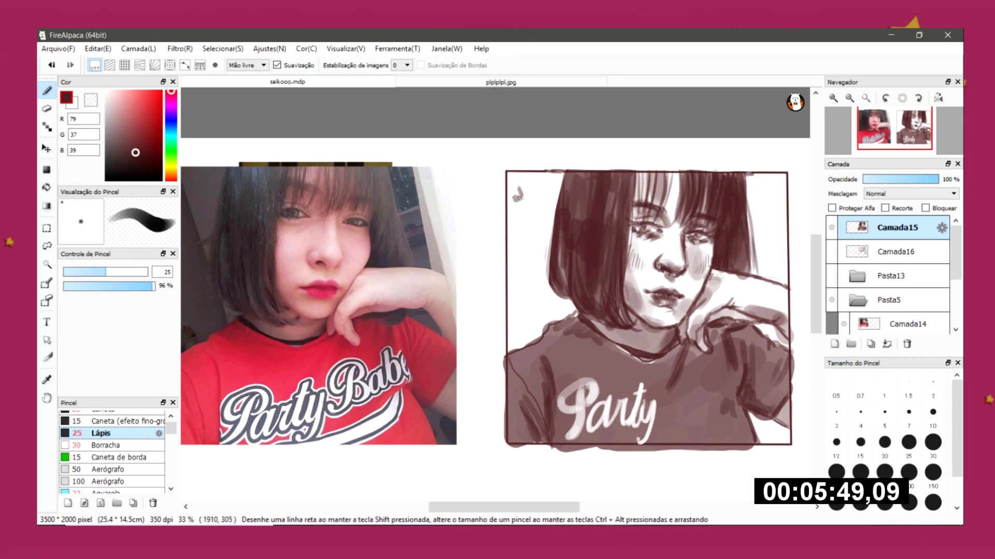
drag(88, 192, 58, 205)
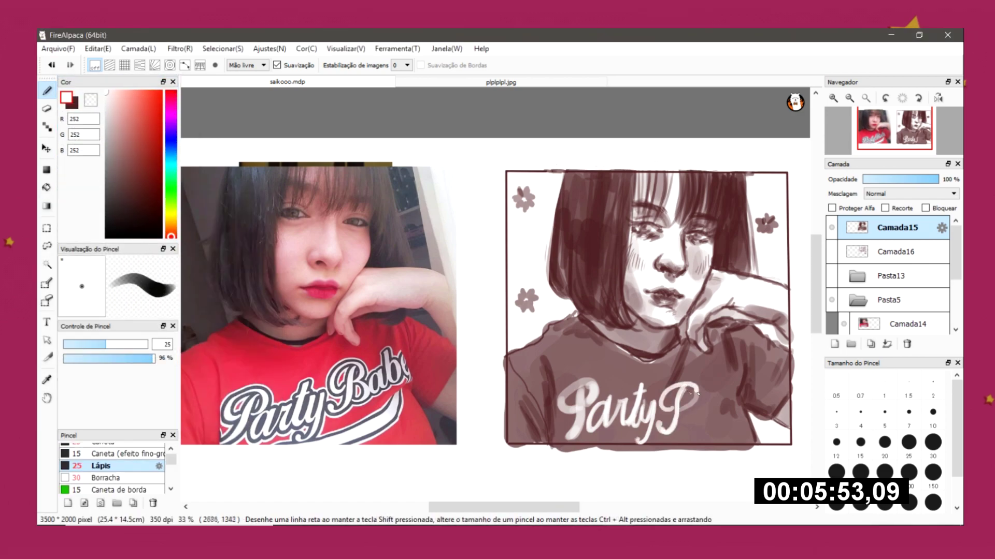
Step: Extend the white shirt lettering to "Party Babe" and erase the paint spilling below the frame at size 30
scroll(729, 430, down, 1)
click(101, 478)
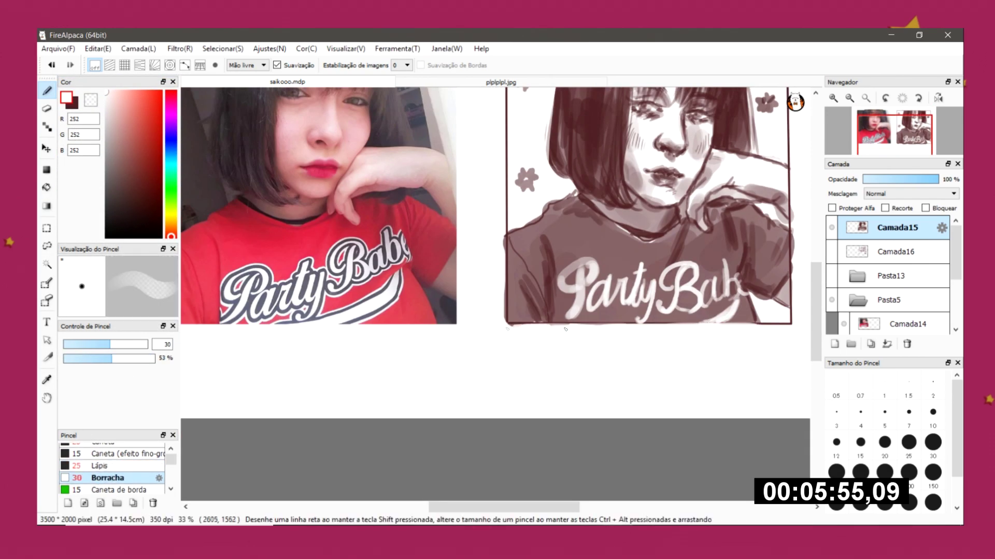
key(x)
Step: Colour the lips and cheeks red with the size 100 airbrush at 20% opacity
mouse_move(171, 459)
mouse_down()
mouse_move(173, 476)
mouse_move(172, 462)
mouse_up()
click(104, 464)
key(x)
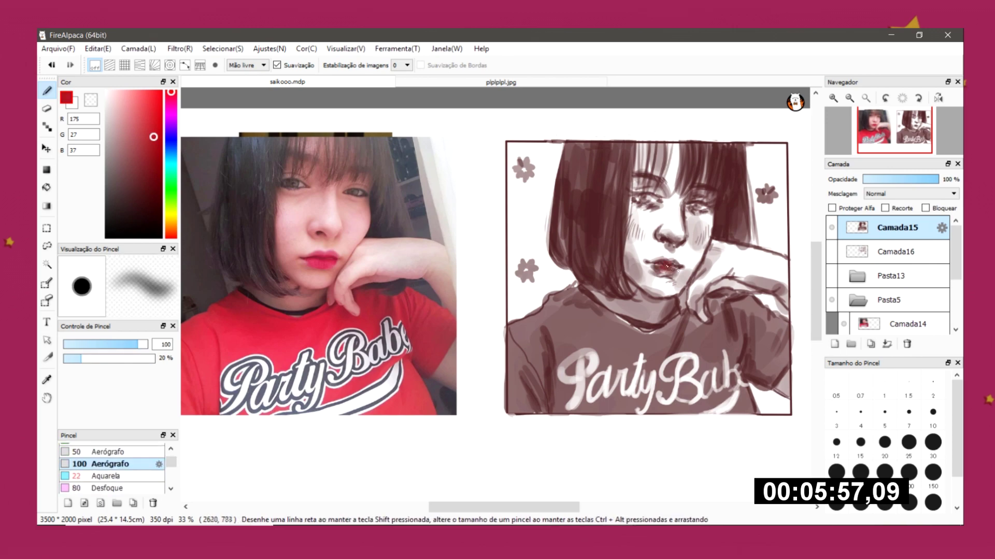
Step: Add near-white highlights to the hair with the pencil and pick up the hair's dark maroon as the drawing colour
scroll(104, 466, up, 2)
click(104, 450)
key(x)
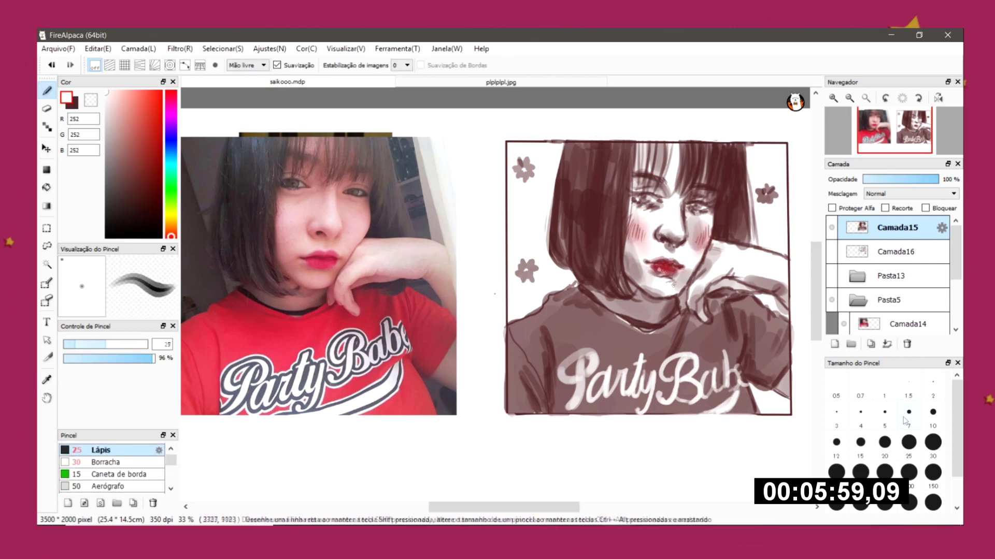
alt+click(754, 221)
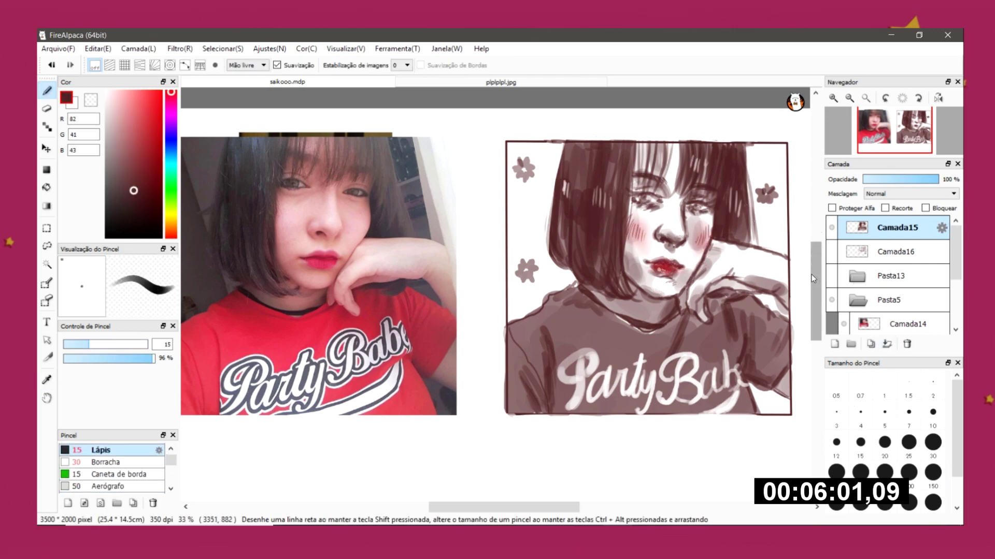
Step: Hide folder Pasta5, place the pink headband reference photo and draw a straight-edged frame on layer Camada16 at 50% opacity
click(832, 300)
scroll(606, 409, down, 1)
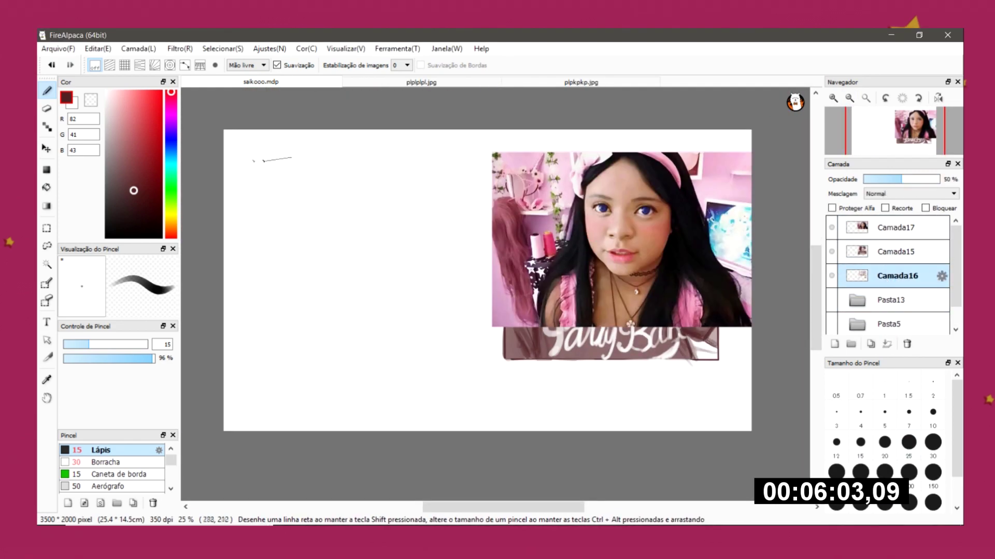
mouse_move(245, 160)
mouse_down()
mouse_move(443, 159)
mouse_move(244, 162)
mouse_move(283, 255)
mouse_move(326, 171)
mouse_move(436, 290)
mouse_move(304, 278)
mouse_move(409, 311)
mouse_move(430, 290)
mouse_move(383, 166)
mouse_move(297, 166)
mouse_up()
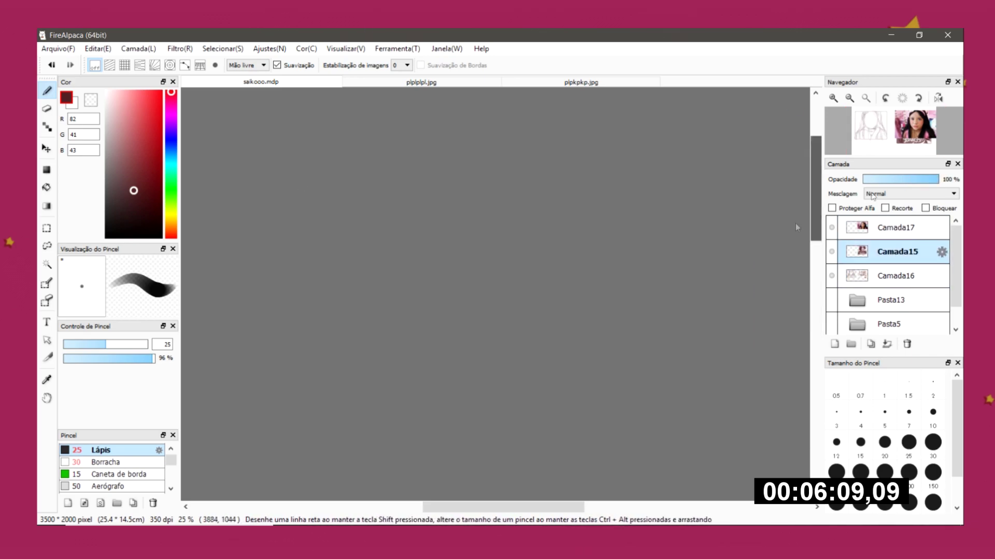
Step: Rough in the new portrait's head, facial guides, headband bow, long hair and ruffled straps with the pencil
scroll(296, 166, up, 1)
mouse_move(351, 151)
mouse_down()
mouse_move(431, 209)
mouse_move(350, 207)
mouse_up()
mouse_move(291, 259)
mouse_down()
mouse_move(311, 299)
mouse_move(409, 233)
mouse_up()
drag(282, 217, 355, 312)
Step: Draw the eyebrows, eyes, nose, lips and cheek hatching on layer Camada15 and shade around the nose with the pencil
click(899, 252)
drag(298, 229, 384, 222)
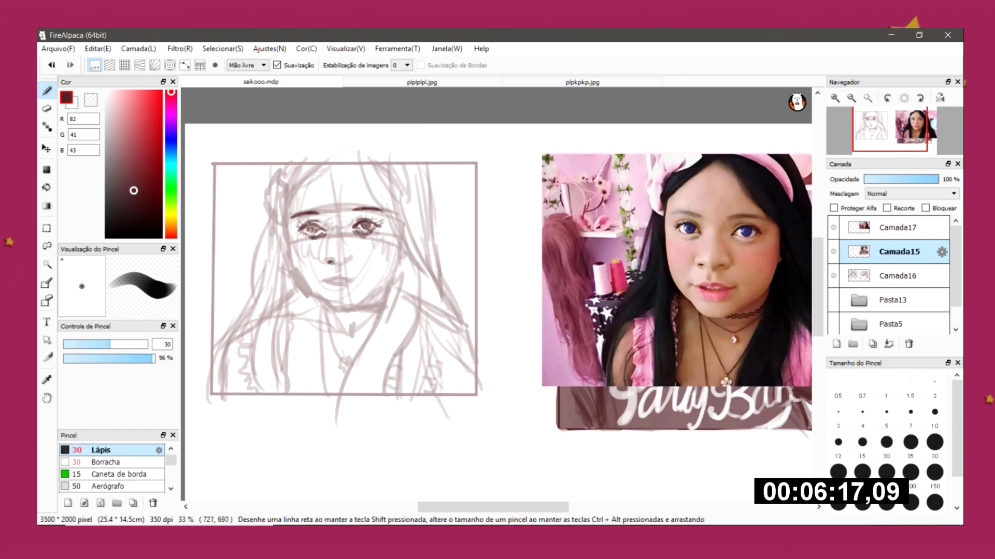
drag(332, 263, 348, 225)
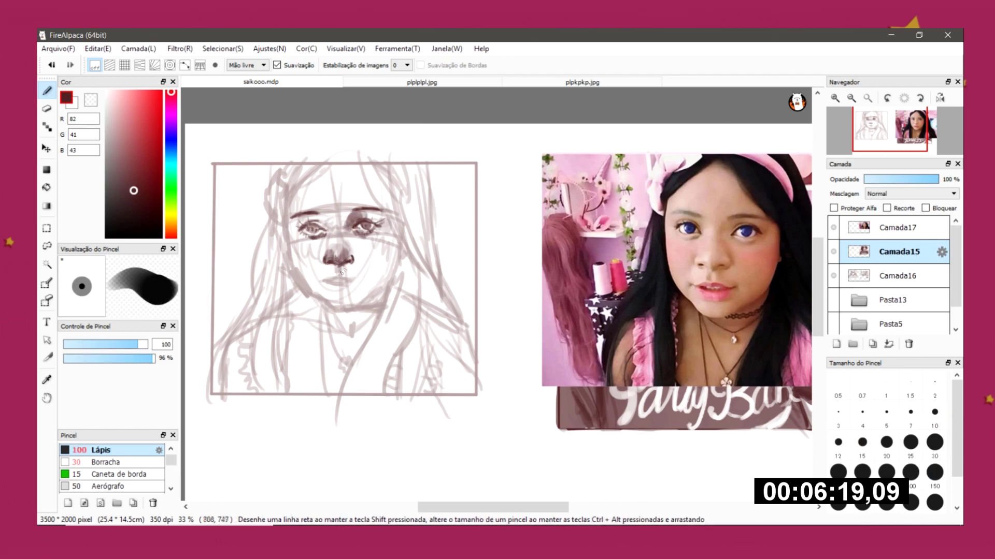
drag(342, 272, 331, 271)
drag(355, 279, 362, 282)
drag(312, 279, 357, 286)
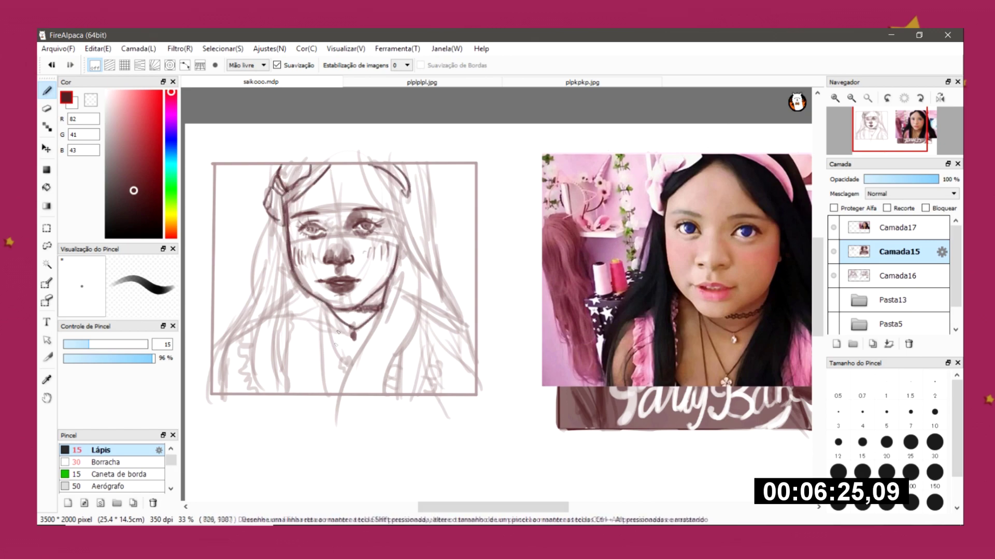
Step: Line the long hair strands and the ruffled dress straps with the pencil at size 15
drag(278, 253, 249, 393)
drag(291, 263, 271, 393)
drag(284, 344, 270, 369)
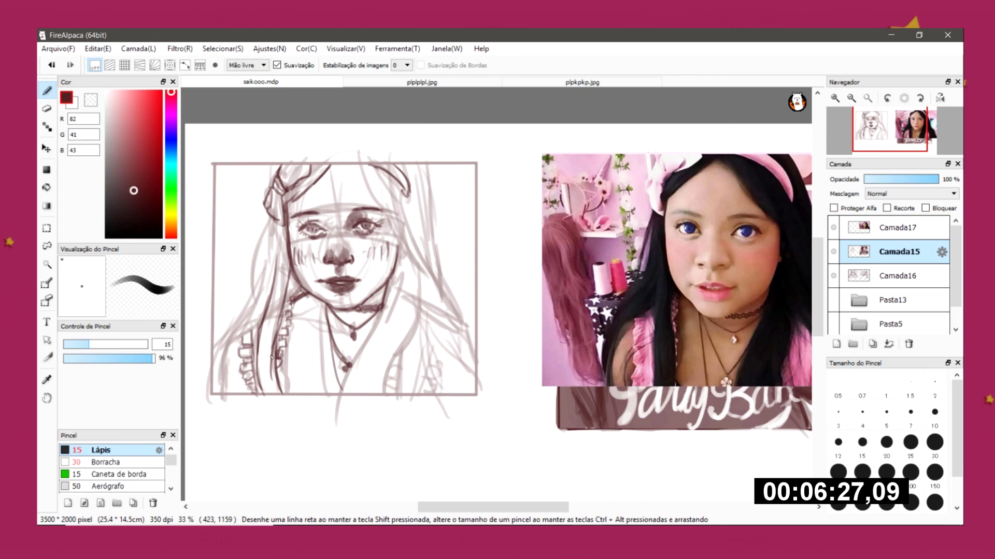
drag(264, 275, 213, 395)
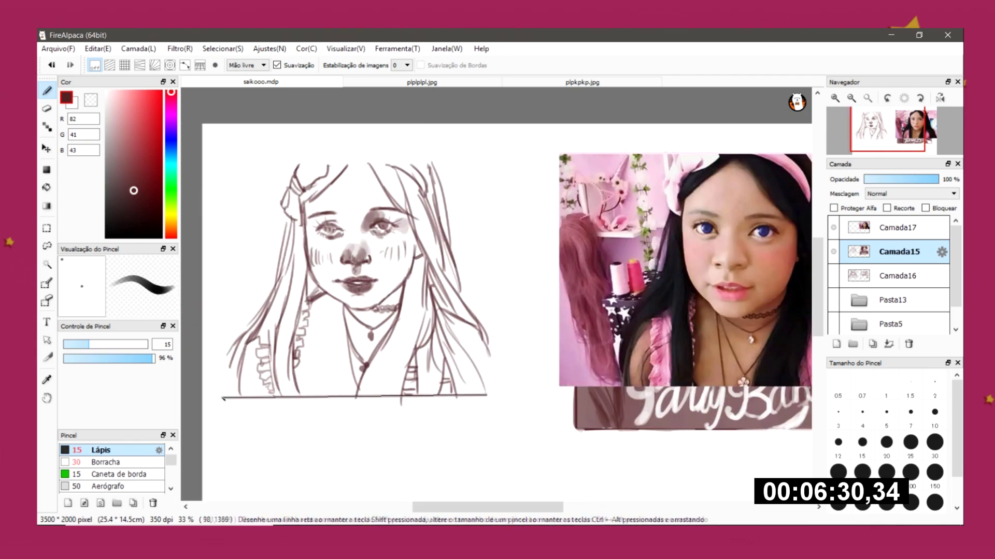
Step: Draw a straight-edged rectangular frame around the portrait with the pencil at size 15
shift+click(218, 162)
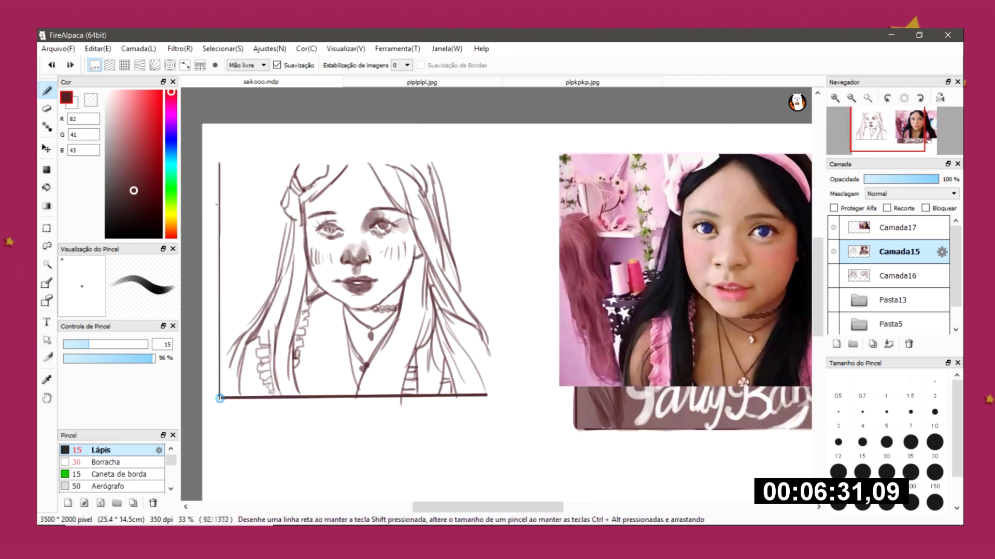
shift+click(486, 161)
shift+click(487, 397)
Step: Fill the long hair around the face, headband and shoulders in dark maroon with the pencil at size 70
drag(339, 169, 317, 174)
drag(303, 208, 282, 393)
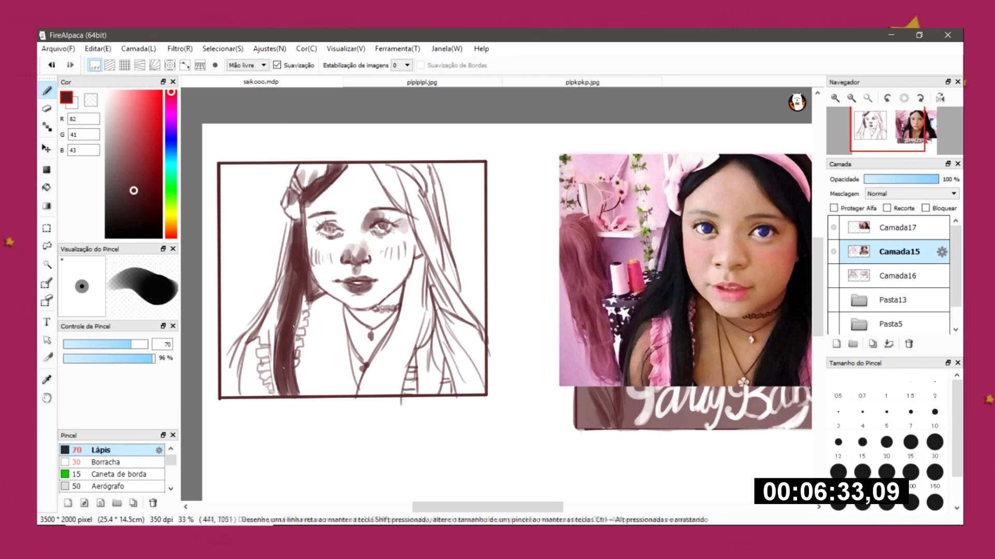
drag(293, 264, 228, 397)
drag(422, 256, 362, 399)
drag(422, 311, 372, 404)
drag(479, 280, 464, 398)
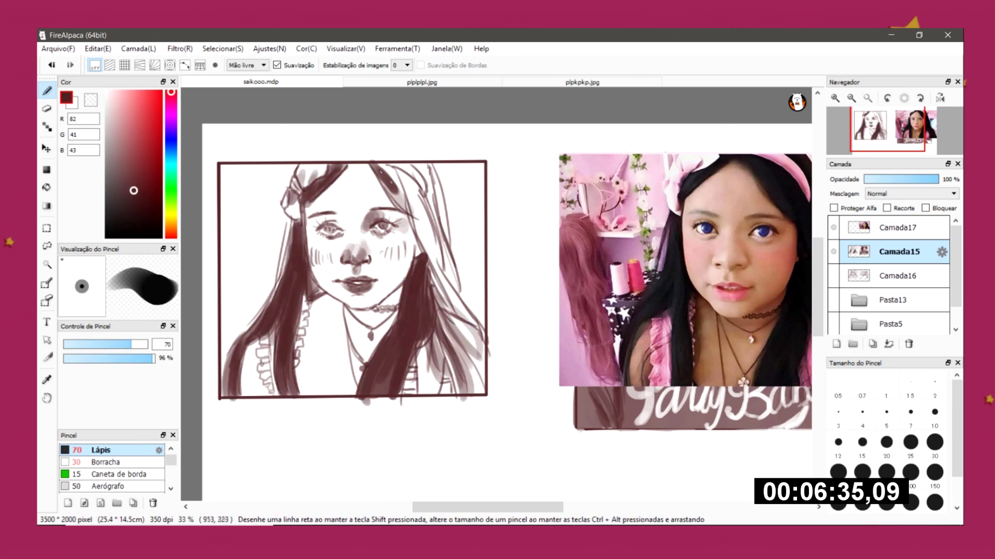
drag(364, 178, 427, 233)
drag(412, 181, 484, 370)
drag(428, 275, 487, 394)
drag(415, 165, 464, 311)
drag(373, 165, 407, 217)
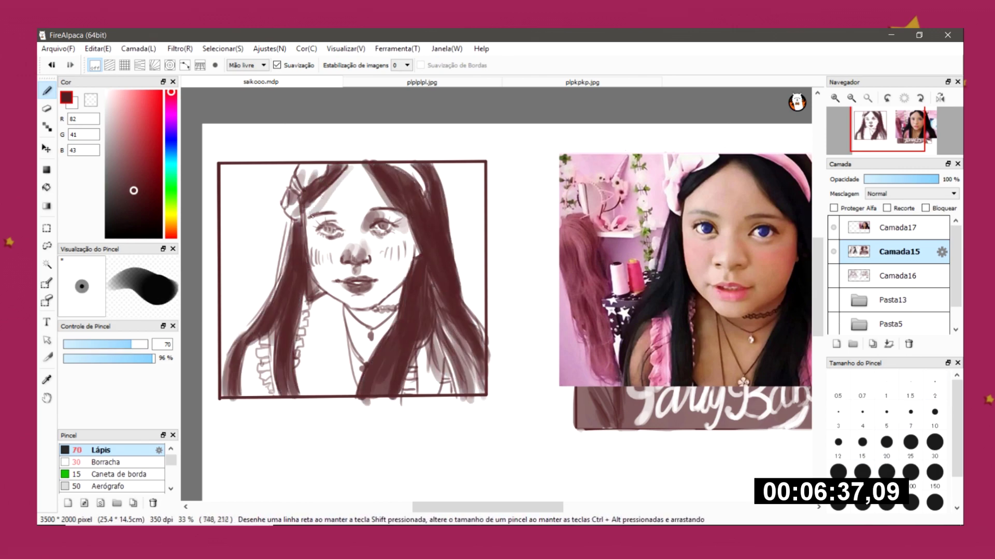
Step: Shade the face, neck, chest and arms with a translucent maroon skin tone
drag(358, 244, 332, 398)
drag(321, 171, 410, 291)
drag(267, 337, 244, 399)
drag(466, 316, 456, 394)
Step: Pick out light highlights on the lips and cheeks with the eraser at size 30 and 53% opacity
click(106, 462)
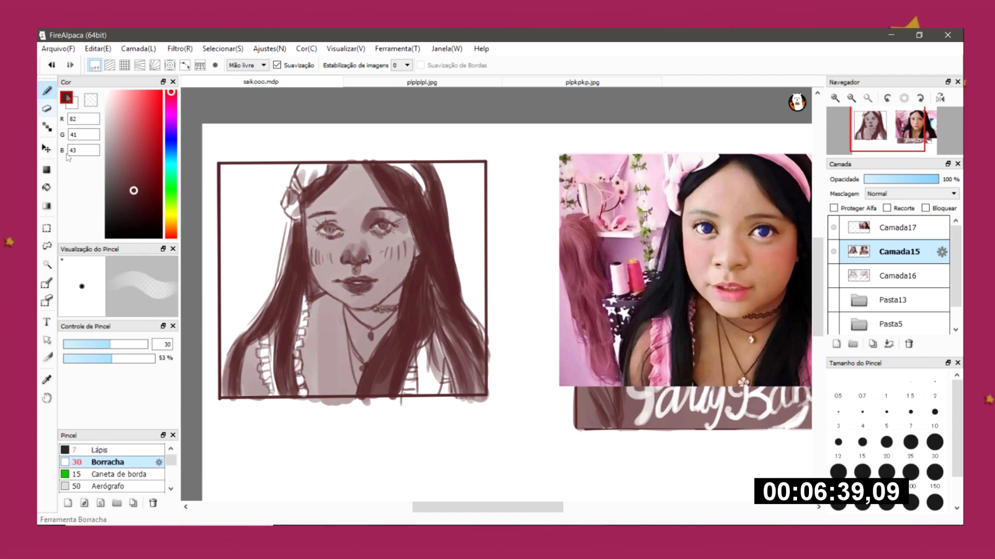
click(107, 450)
scroll(258, 270, up, 2)
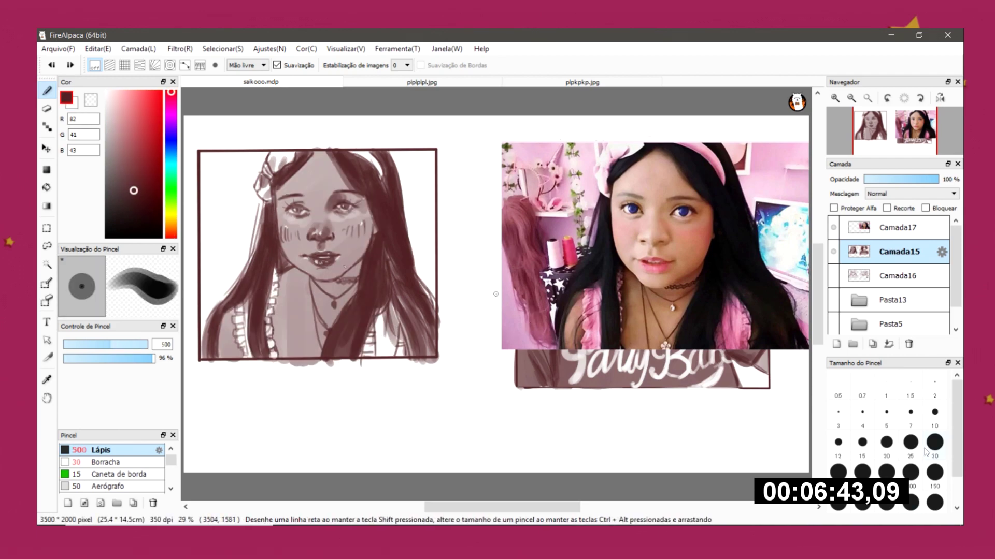
Step: Add shadows to the dress straps, the neck and the side of the face with the pencil, adding fine touches at size 4
click(910, 501)
drag(274, 277, 266, 358)
mouse_move(285, 254)
mouse_down()
mouse_move(267, 349)
mouse_move(341, 215)
mouse_move(372, 226)
mouse_move(280, 342)
mouse_up()
drag(362, 316, 405, 362)
drag(332, 282, 281, 281)
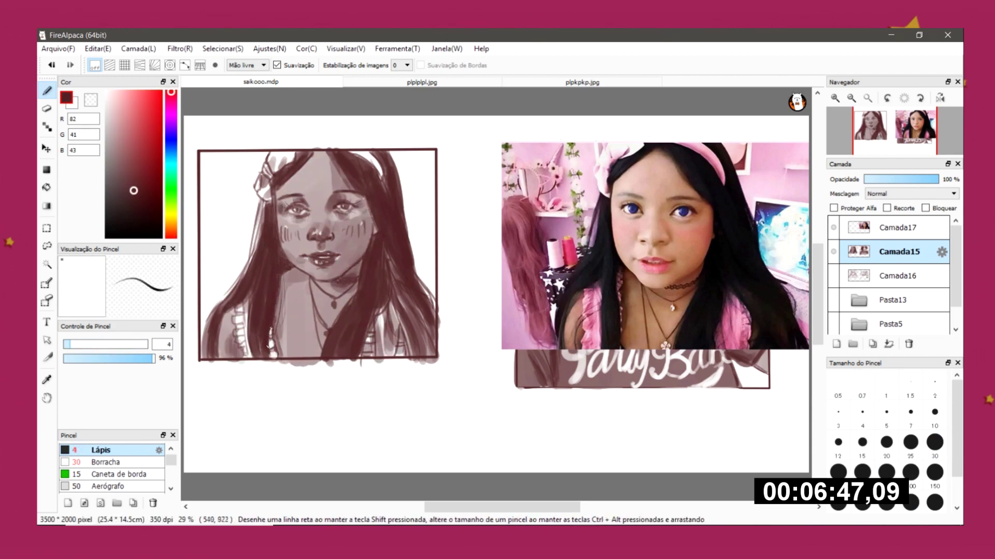
drag(366, 197, 371, 228)
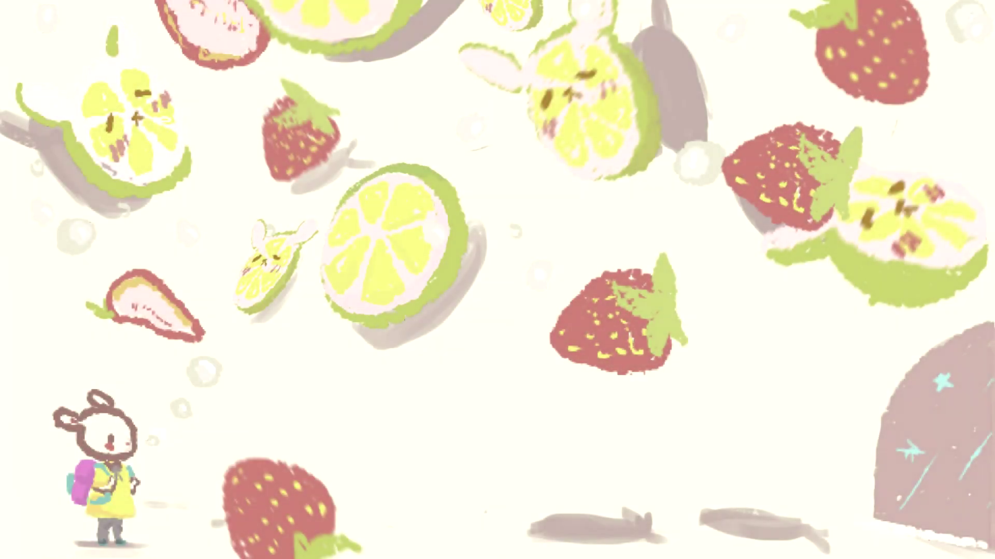